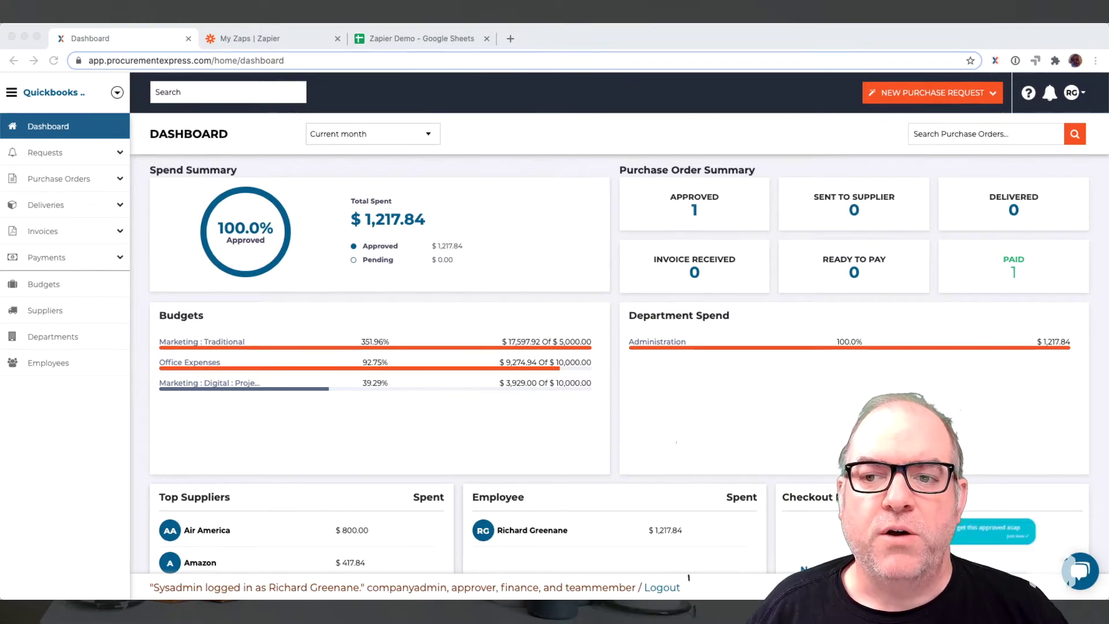
# Open a new purchase request for the Administration department and review which fields it requires.
pyautogui.click(933, 93)
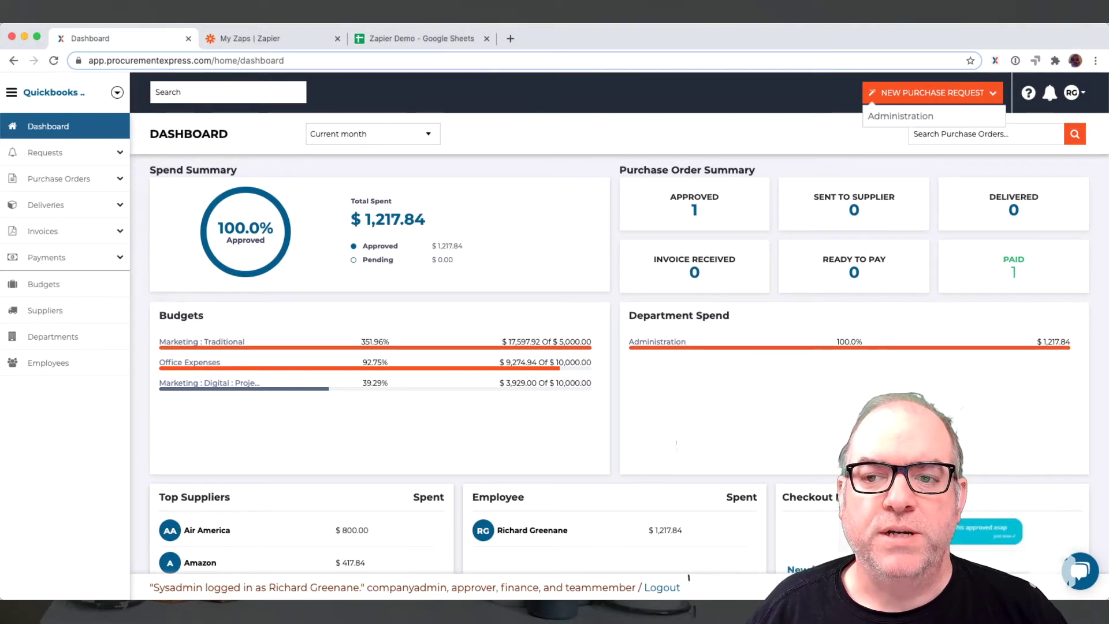
pyautogui.click(901, 116)
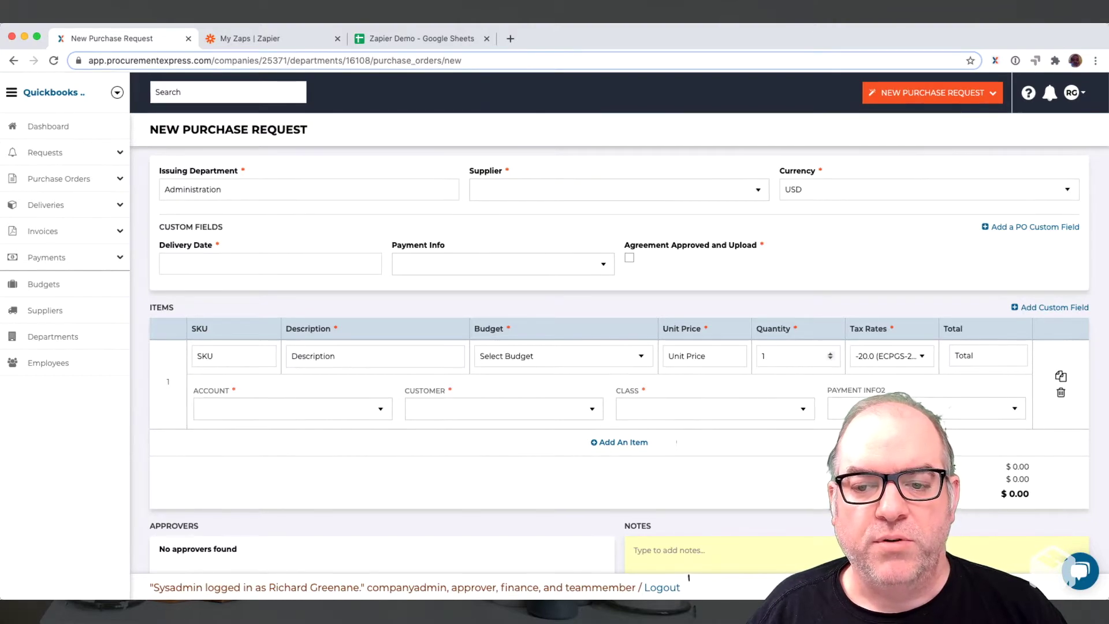
pyautogui.scroll(-1, 689, 577)
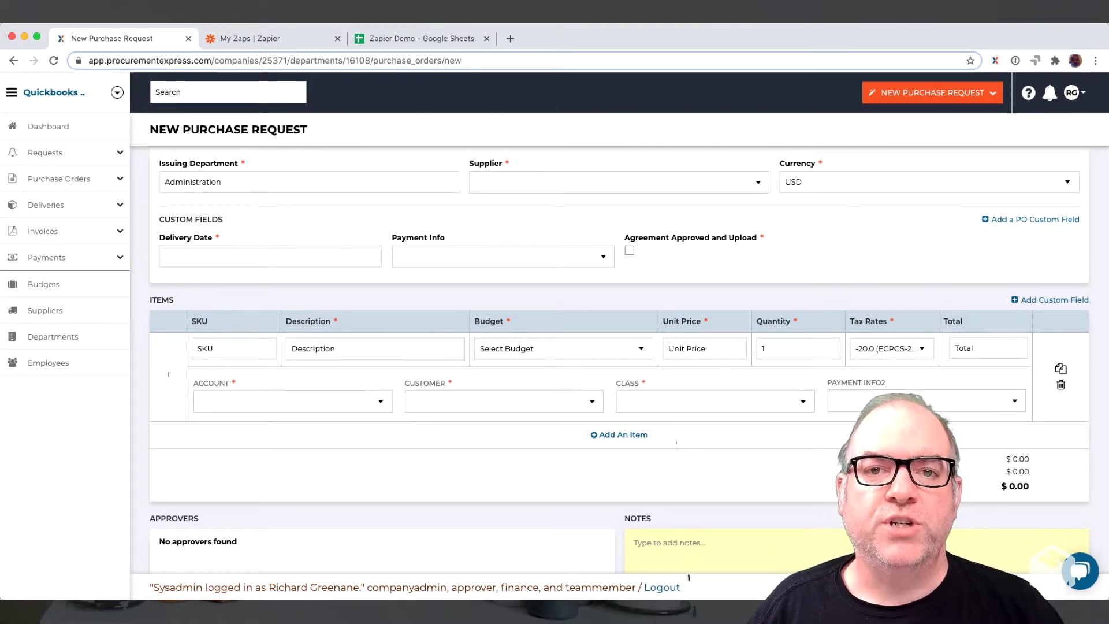
# Switch to the Zapier Demo spreadsheet and add the column header "Agree and upload" in cell G1 of Sheet2.
pyautogui.hotkey('ctrl', 'Tab')
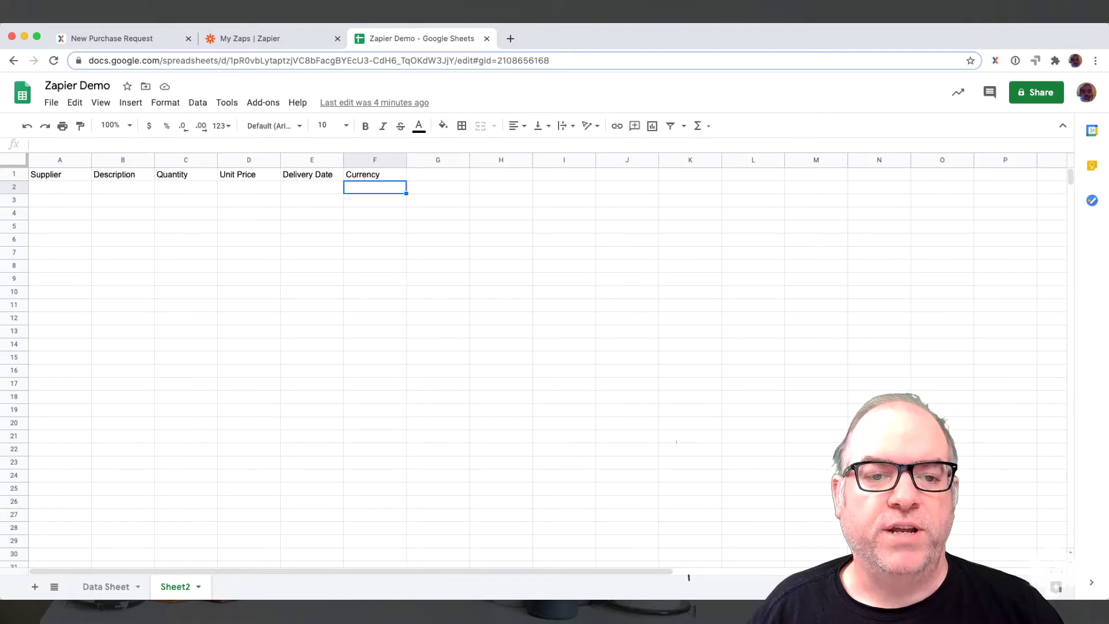
pyautogui.click(438, 174)
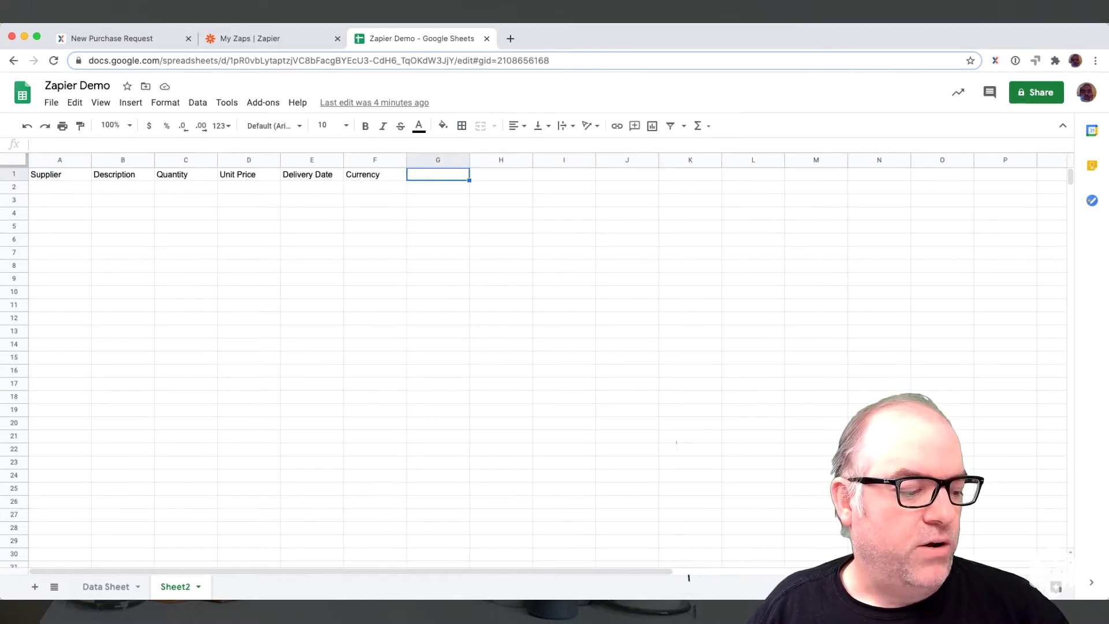
pyautogui.write('Agree a')
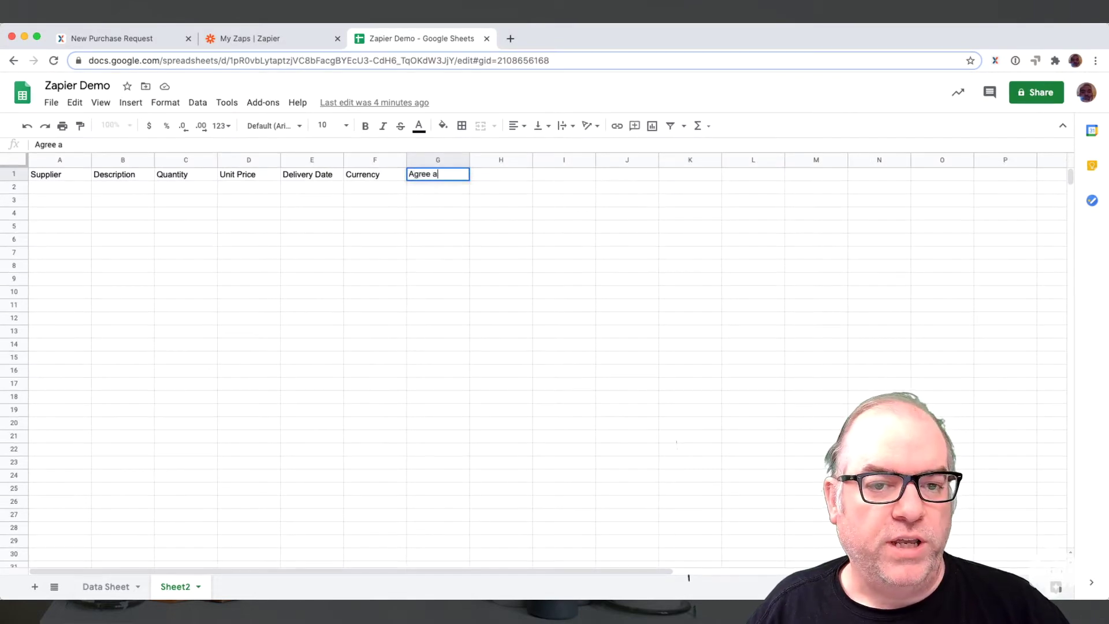
pyautogui.write('nd upl')
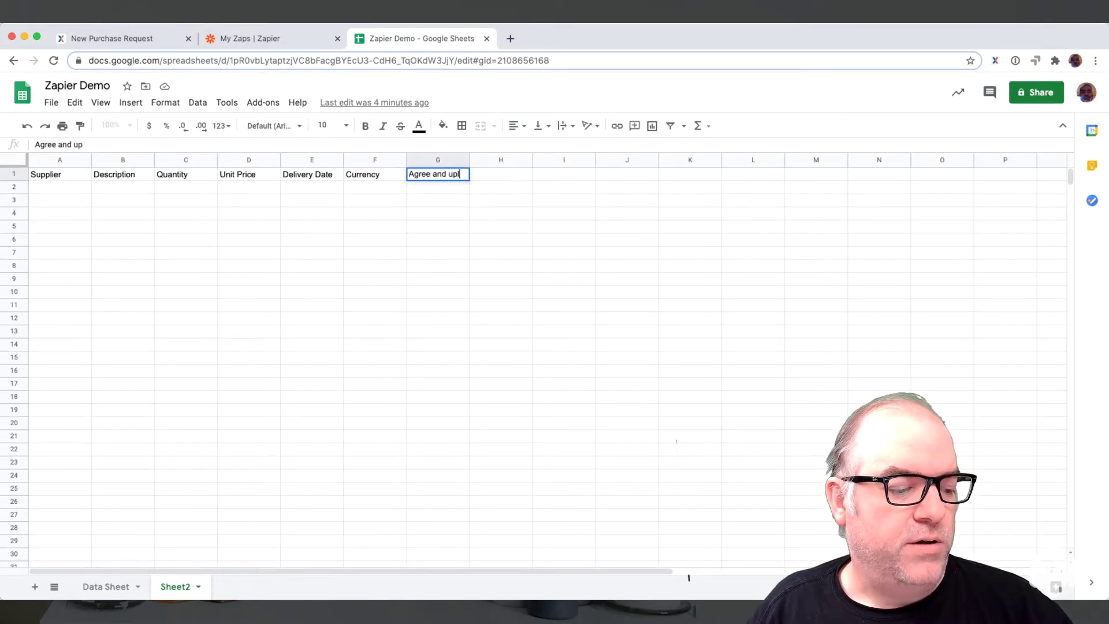
pyautogui.write('oad')
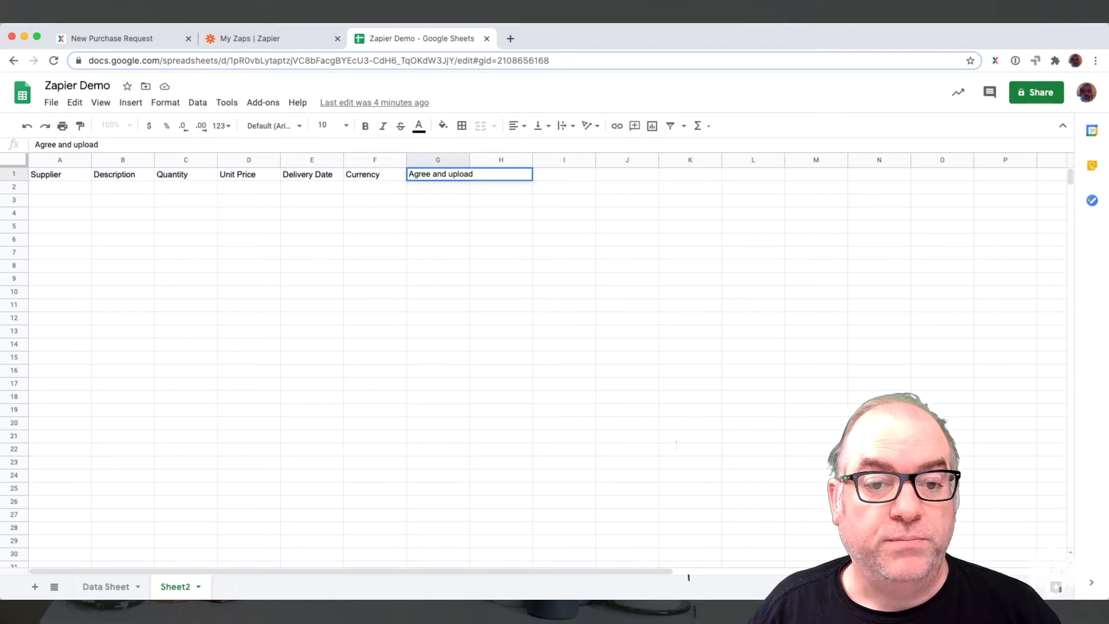
pyautogui.click(375, 213)
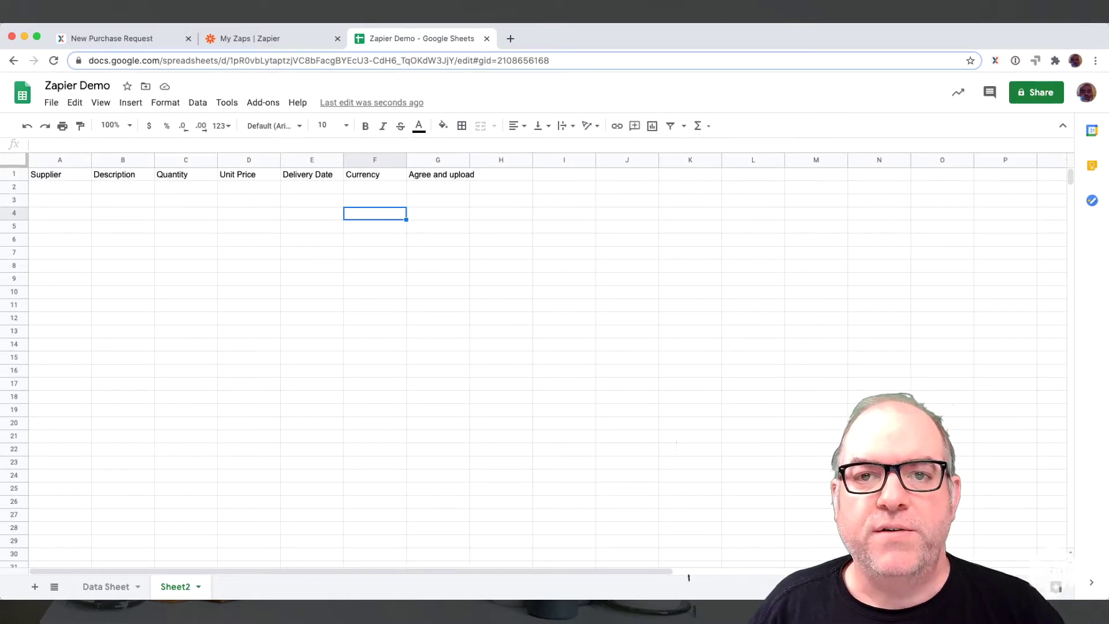
# Switch to Zapier and create a zap with the Google Sheets trigger event New Spreadsheet Row.
pyautogui.hotkey('ctrl', 'shift', 'Tab')
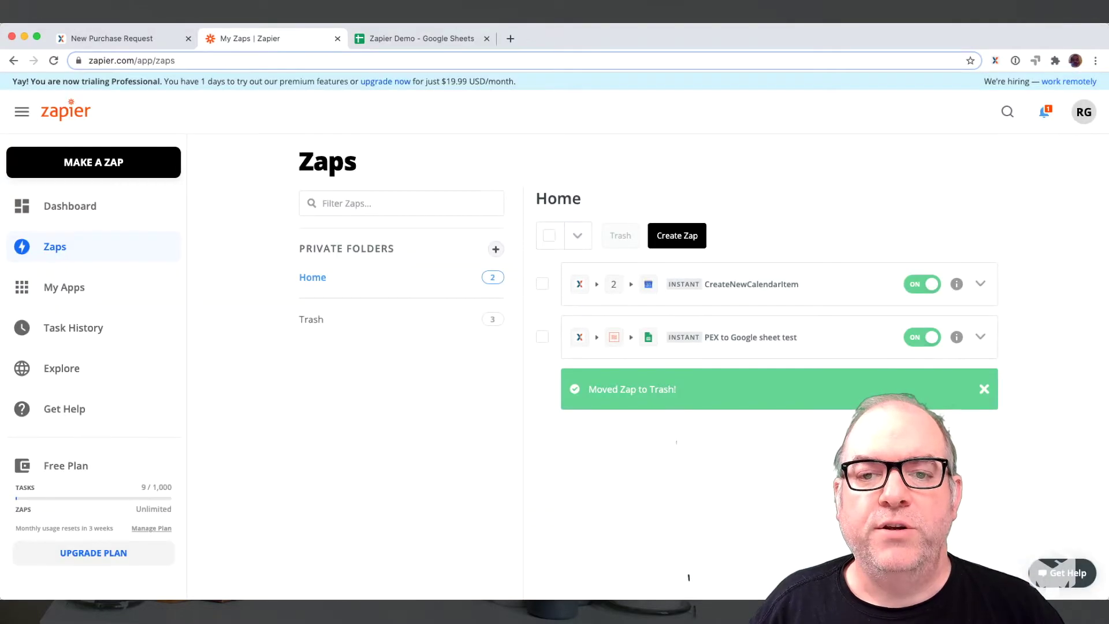
pyautogui.click(677, 235)
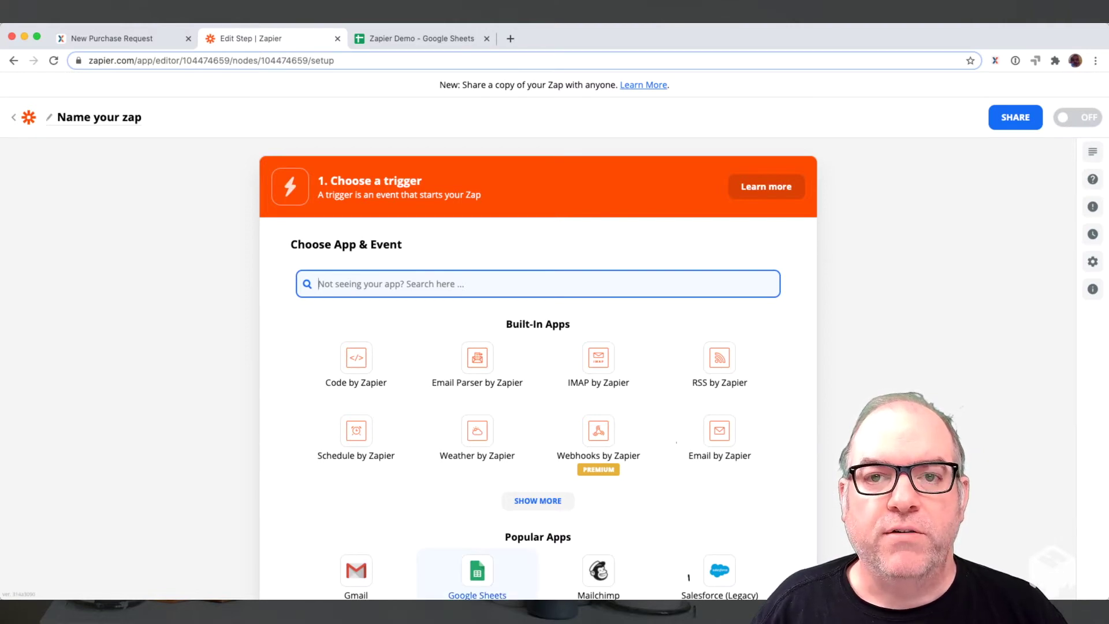
pyautogui.click(477, 570)
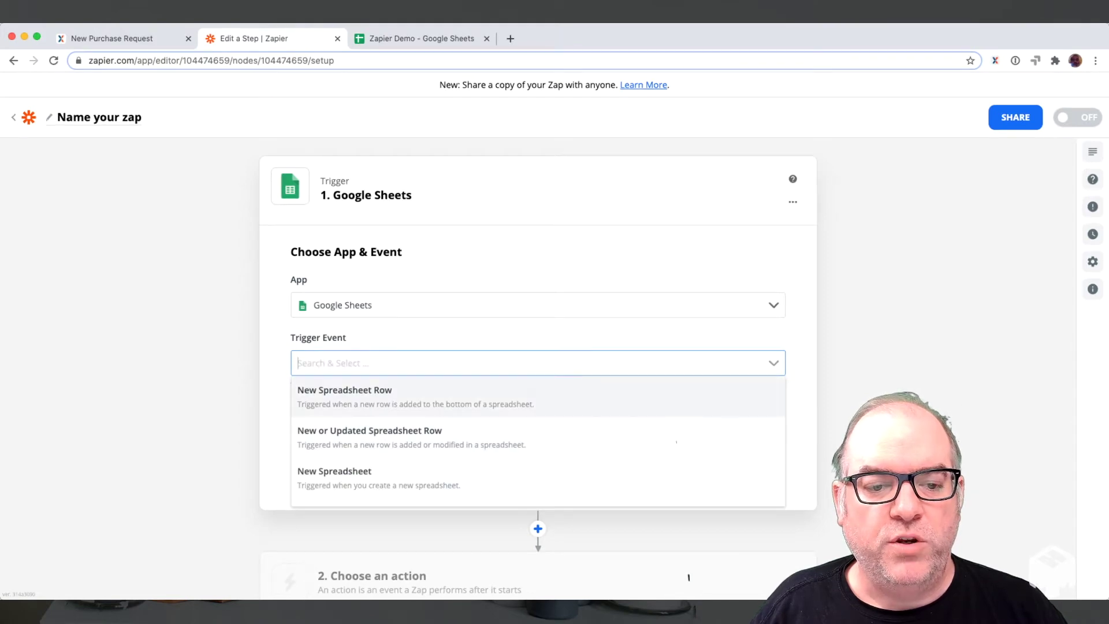
pyautogui.press('Return')
pyautogui.click(676, 442)
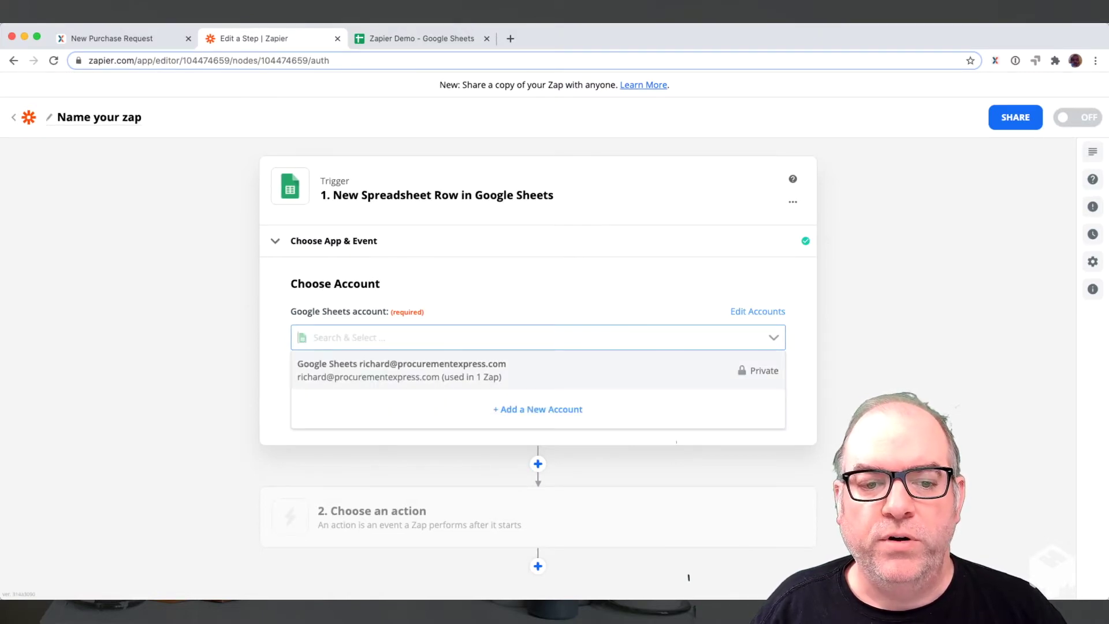
# Choose the existing connected Google Sheets account for the trigger and continue to its customization.
pyautogui.press('Return')
pyautogui.press('Tab')
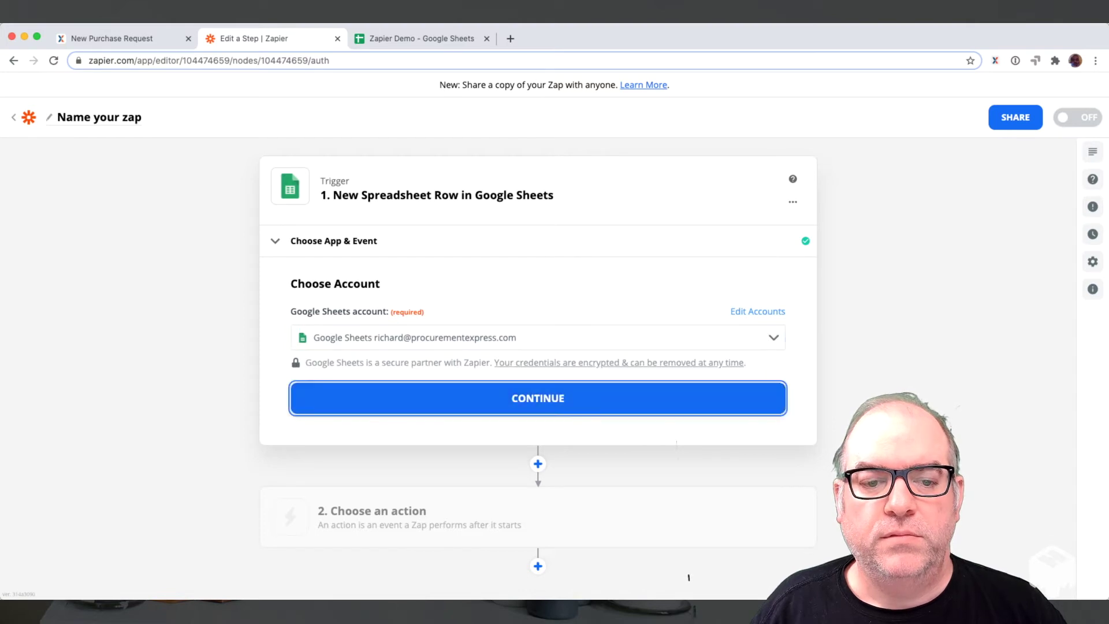
pyautogui.press('Return')
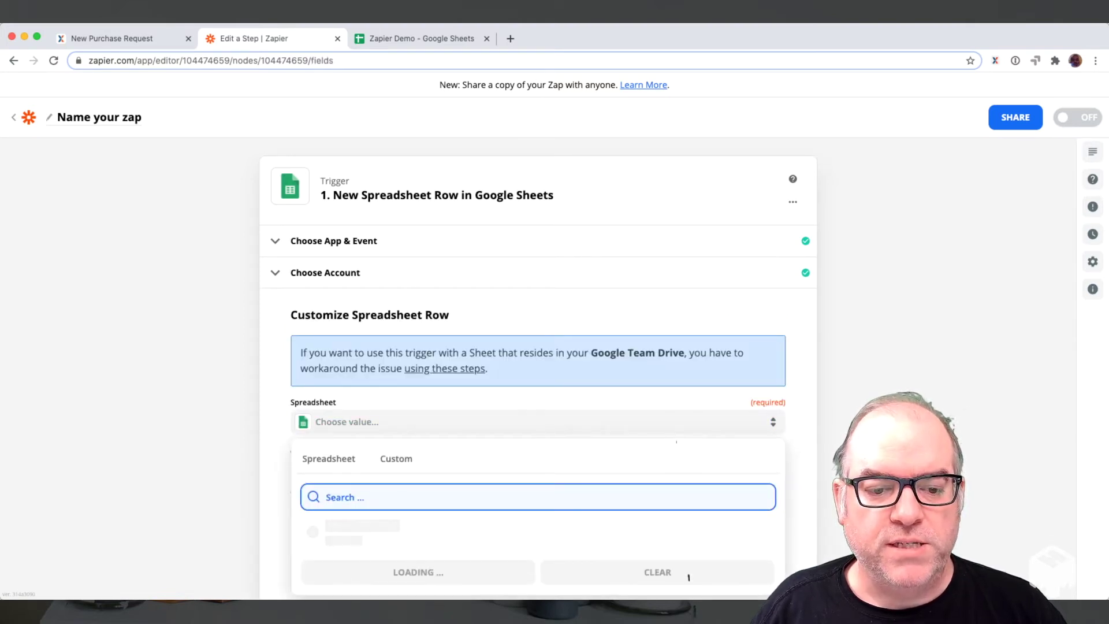
# Set the trigger's spreadsheet to Zapier Demo and its worksheet to Sheet2, and test the trigger.
pyautogui.press('Return')
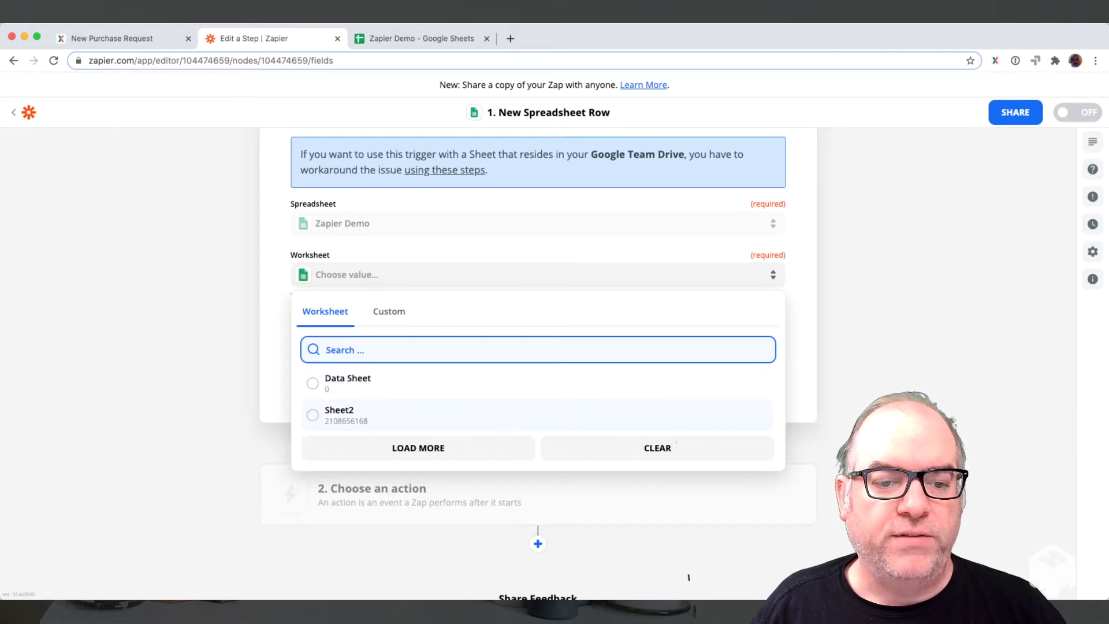
pyautogui.press('Return')
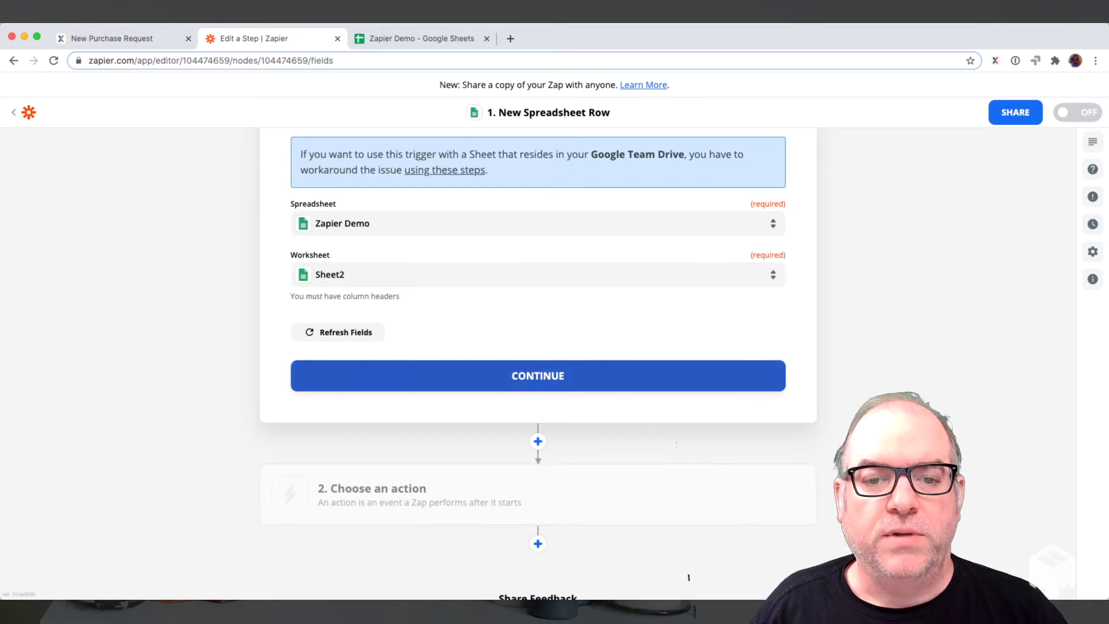
pyautogui.press('Return')
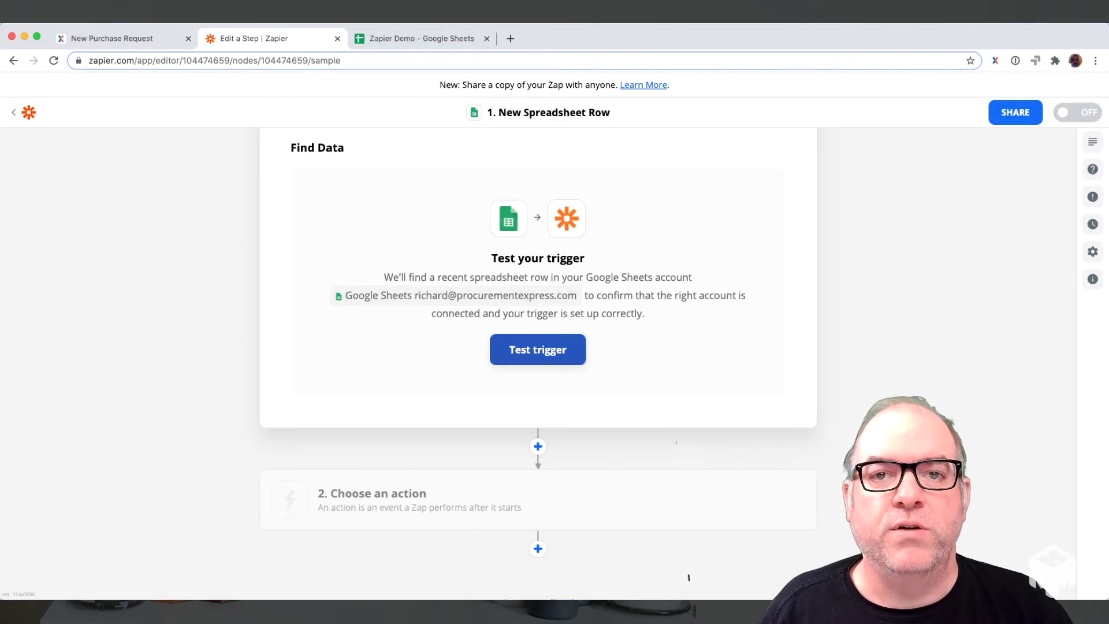
pyautogui.press('Return')
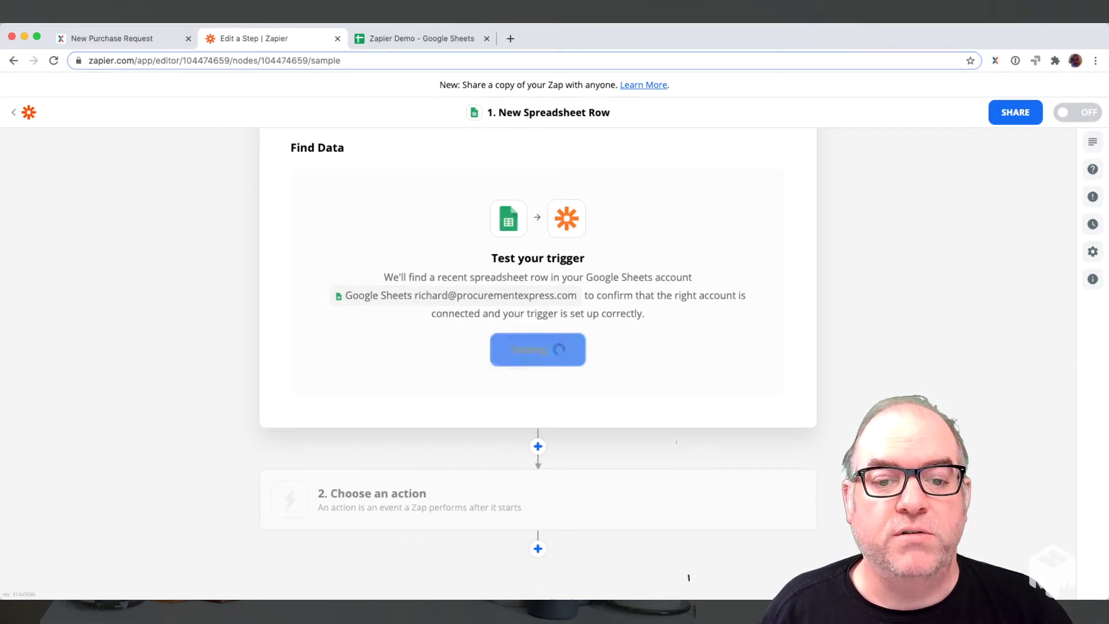
# In row 2 of the Zapier Demo sheet, enter supplier Amazon, description "Test item 4", quantity 3 and unit price 50.
pyautogui.hotkey('ctrl', 'Tab')
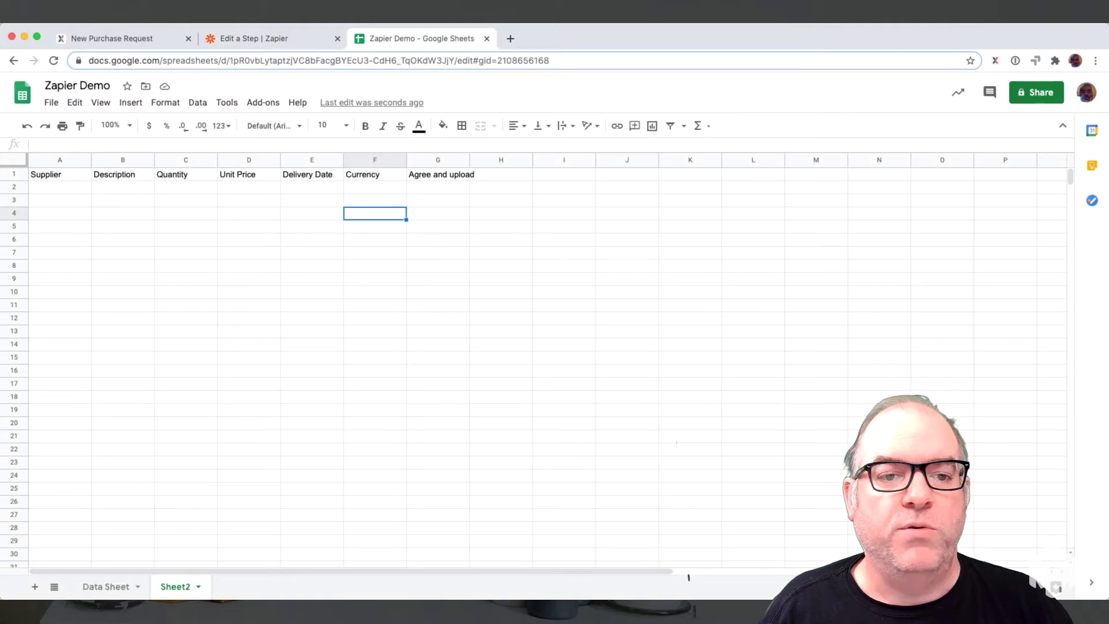
pyautogui.click(60, 187)
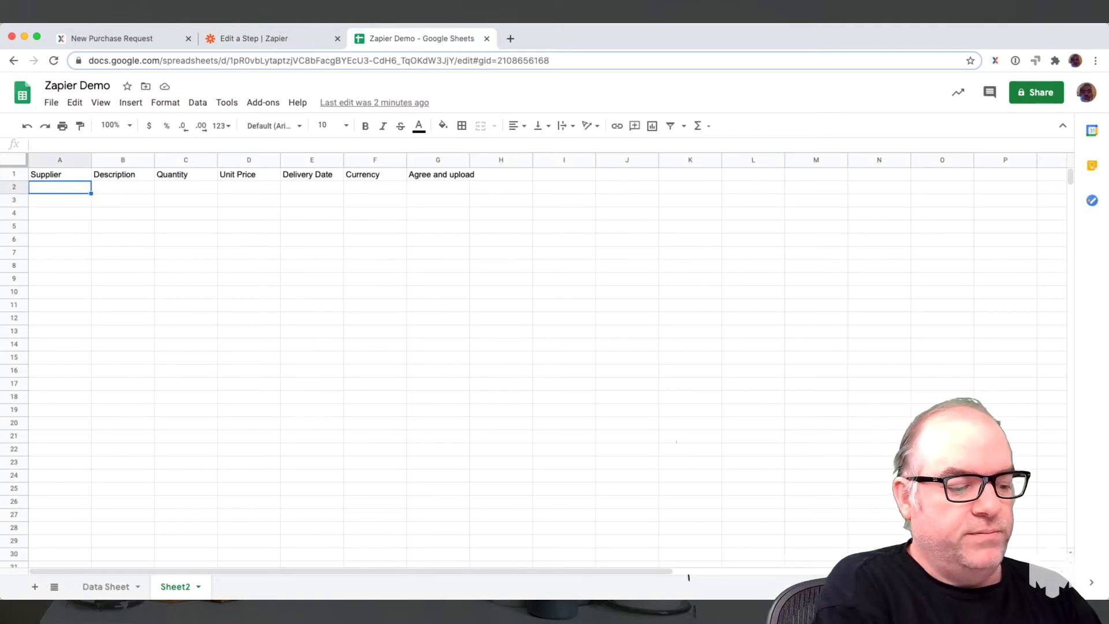
pyautogui.write('Amazo')
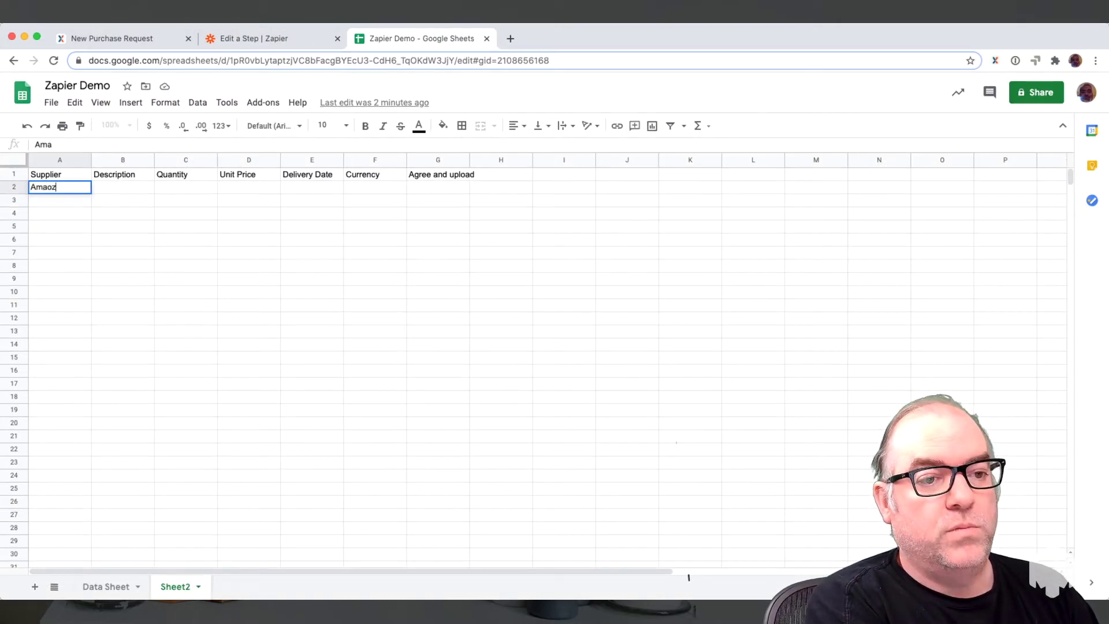
pyautogui.write('n')
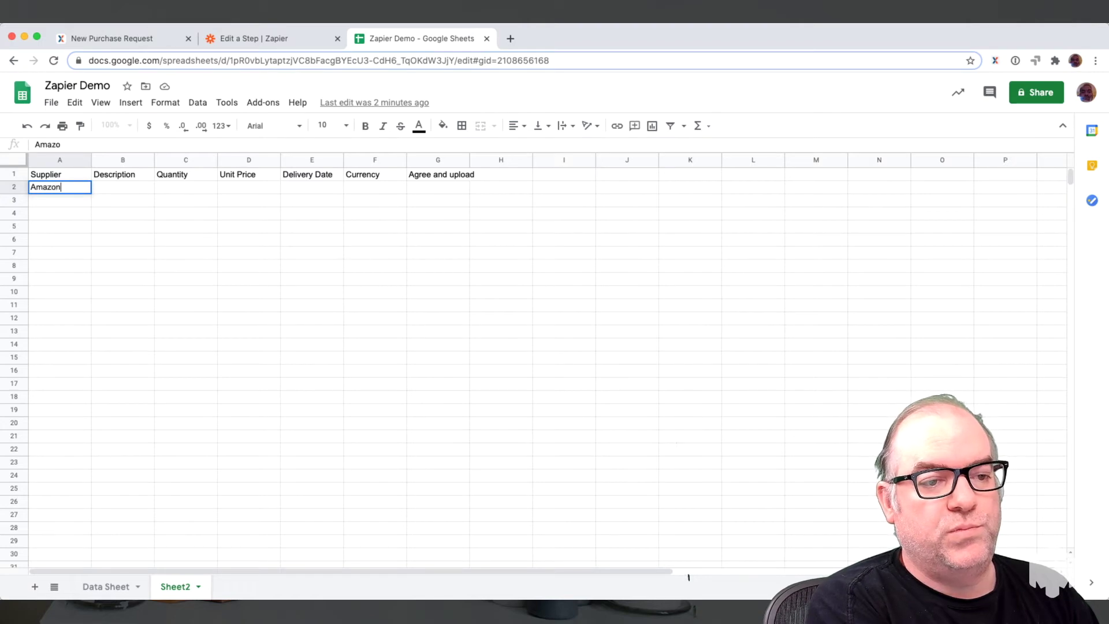
pyautogui.press('Tab')
pyautogui.write('Test item 4')
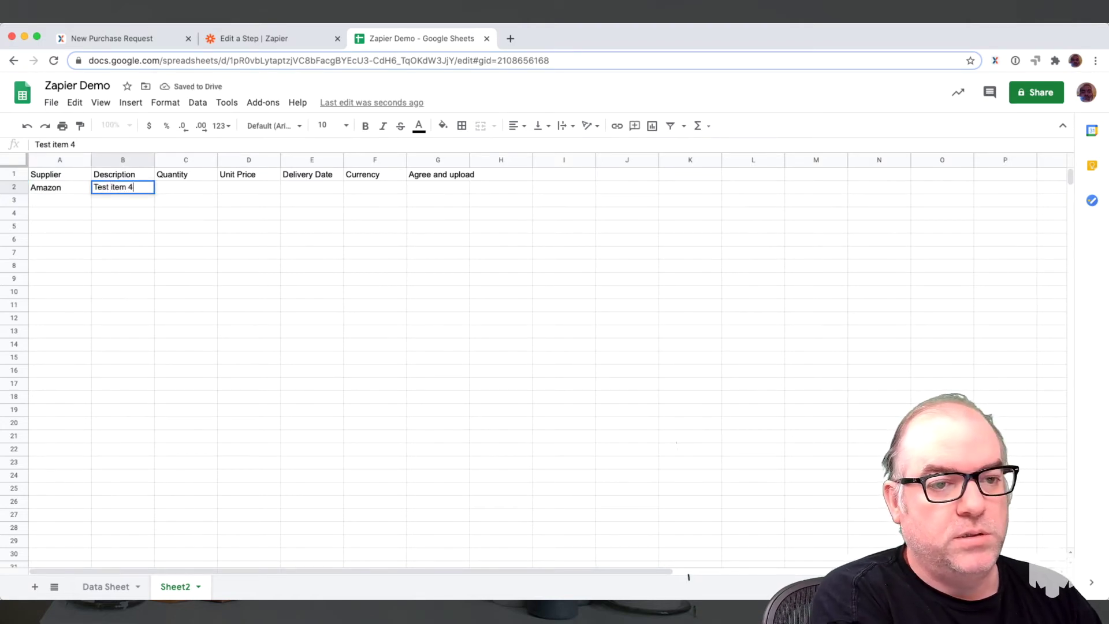
pyautogui.press('Tab')
pyautogui.write('3')
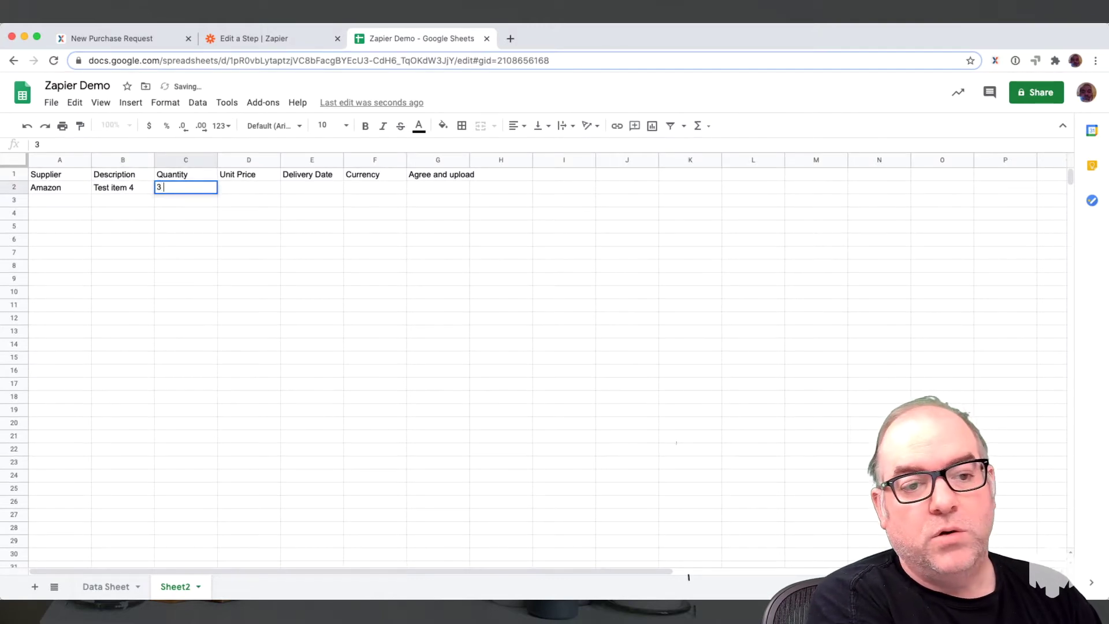
pyautogui.press('Tab')
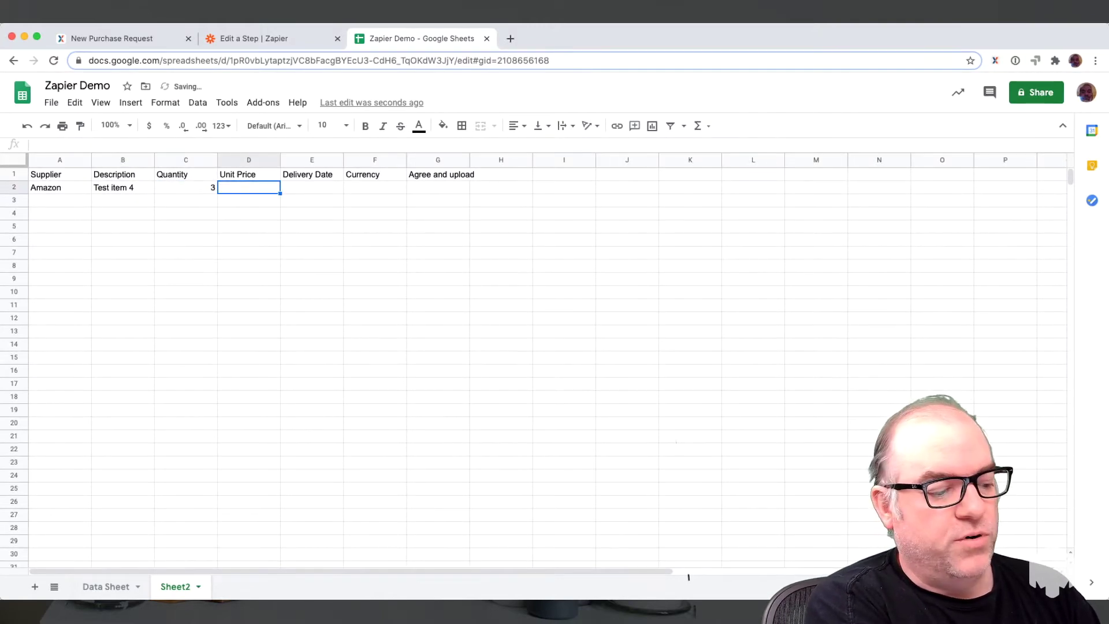
pyautogui.write('50')
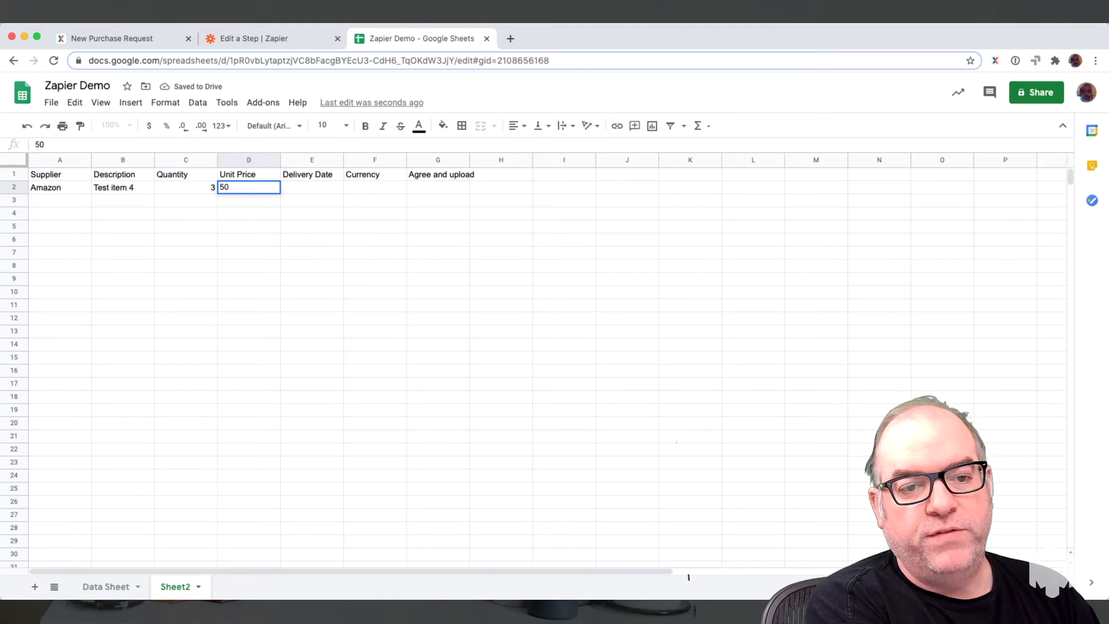
pyautogui.press('Tab')
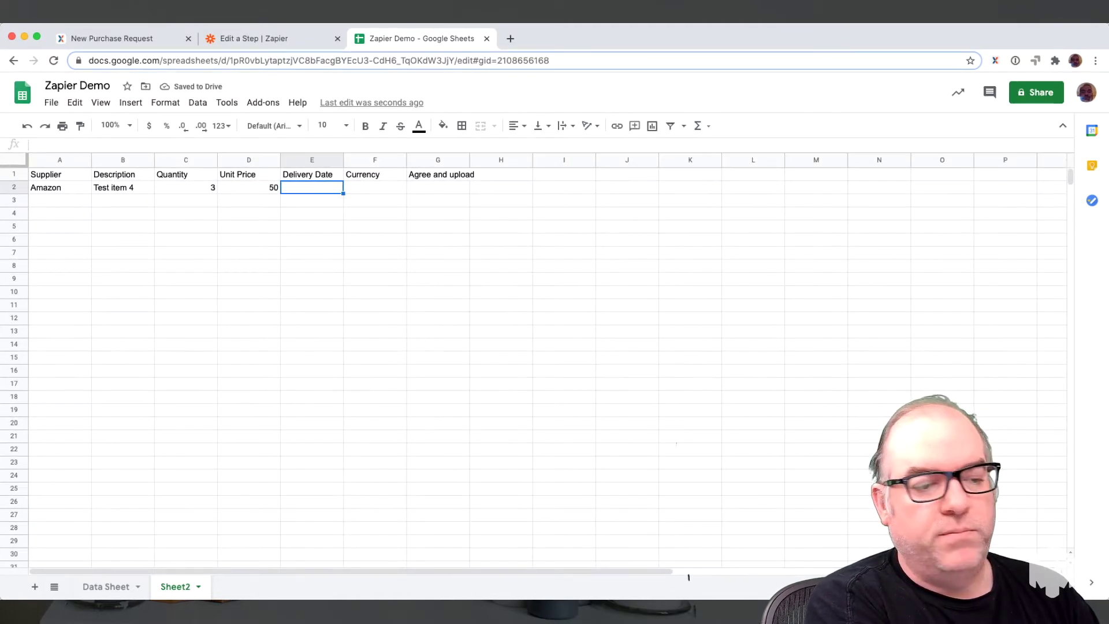
# Complete row 2 with delivery date 20/11/2020, currency USD and the value 1 for Agree and upload.
pyautogui.write('20')
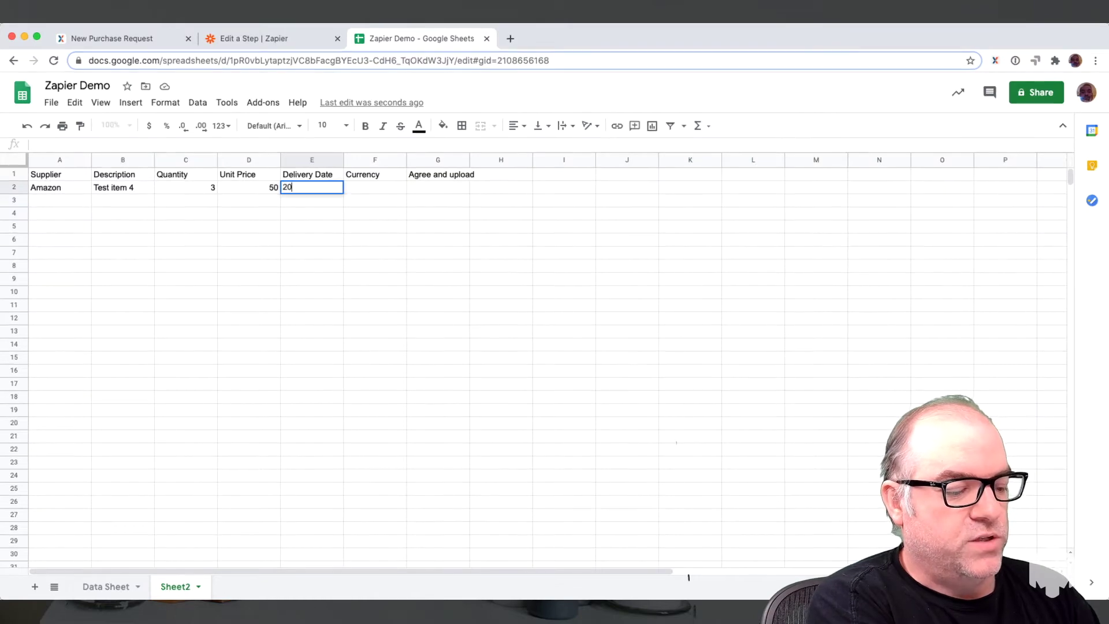
pyautogui.write('/11/2020')
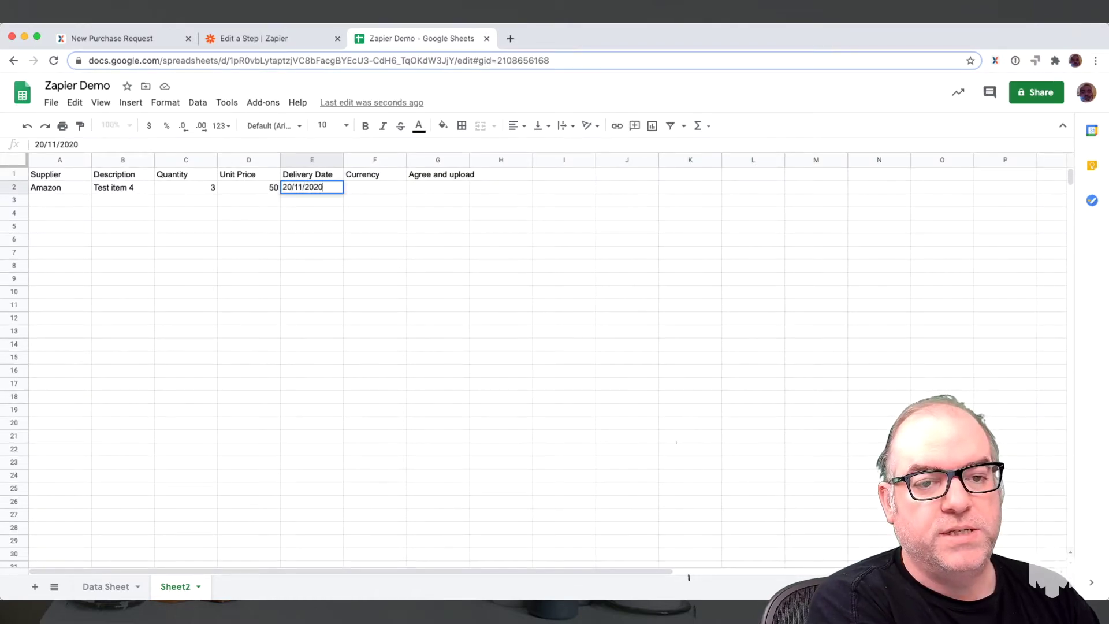
pyautogui.press('Tab')
pyautogui.write('USD')
pyautogui.press('Tab')
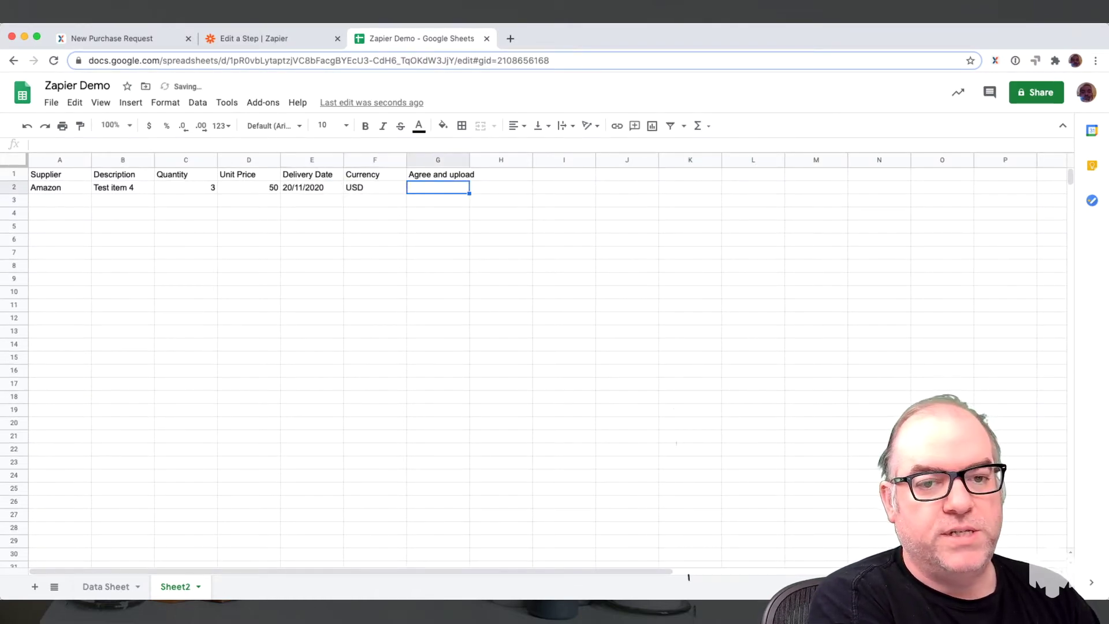
pyautogui.write('1')
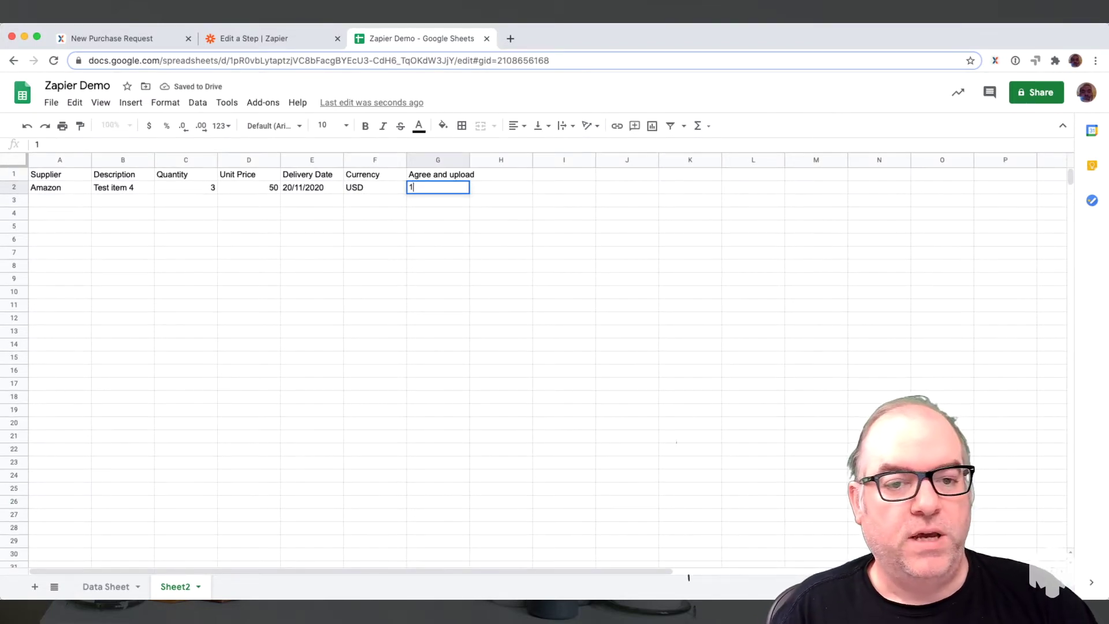
pyautogui.press('Return')
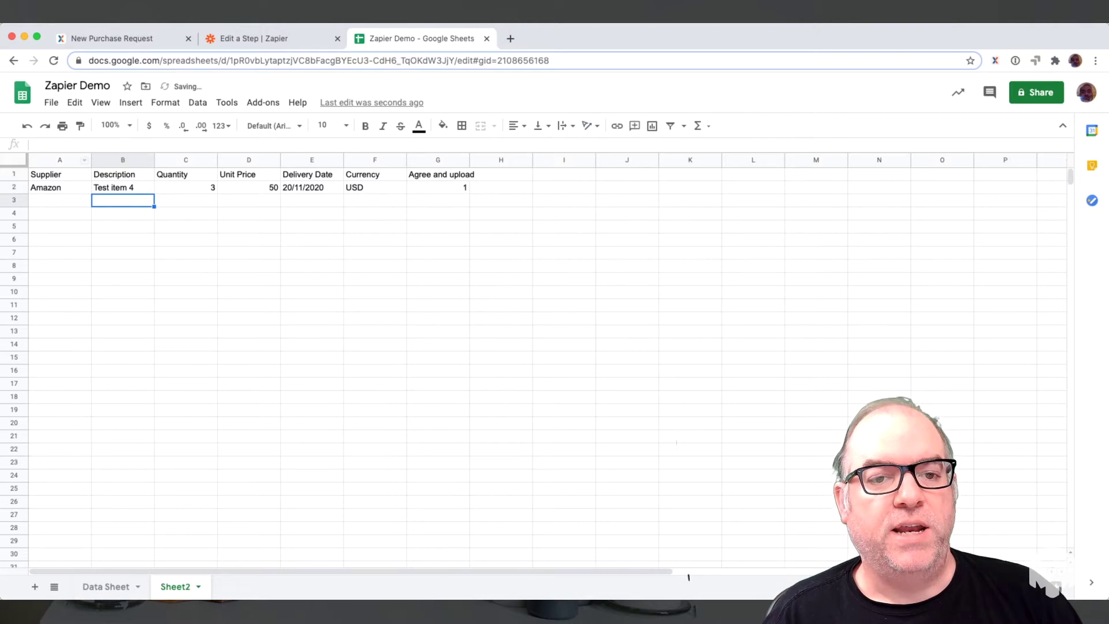
# Return to the zap in Zapier and test the New Spreadsheet Row trigger again.
pyautogui.click(272, 38)
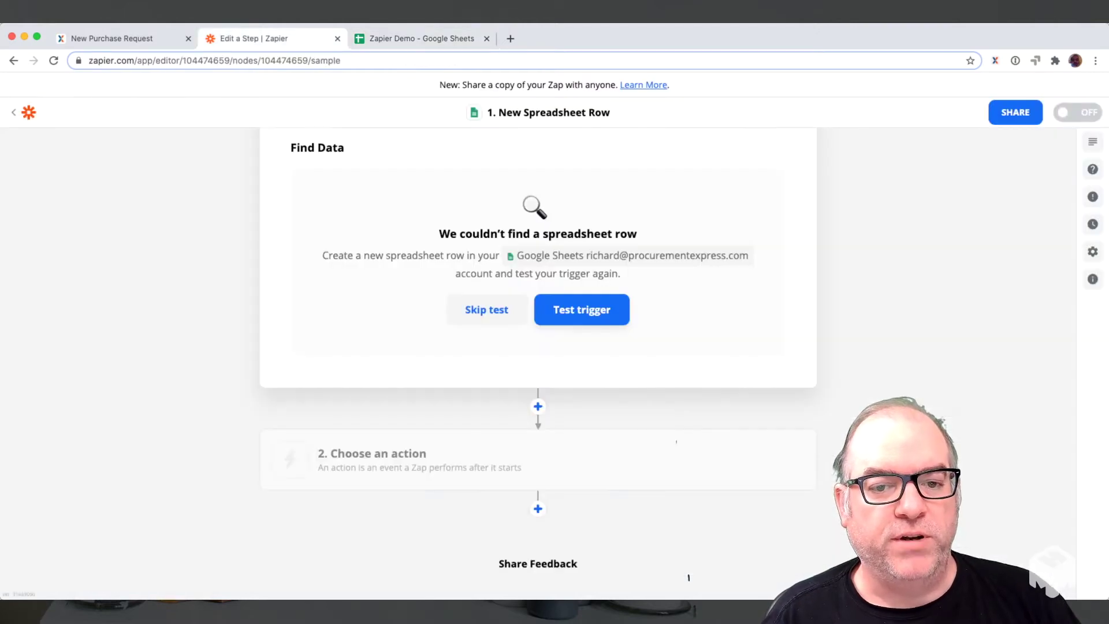
pyautogui.click(581, 310)
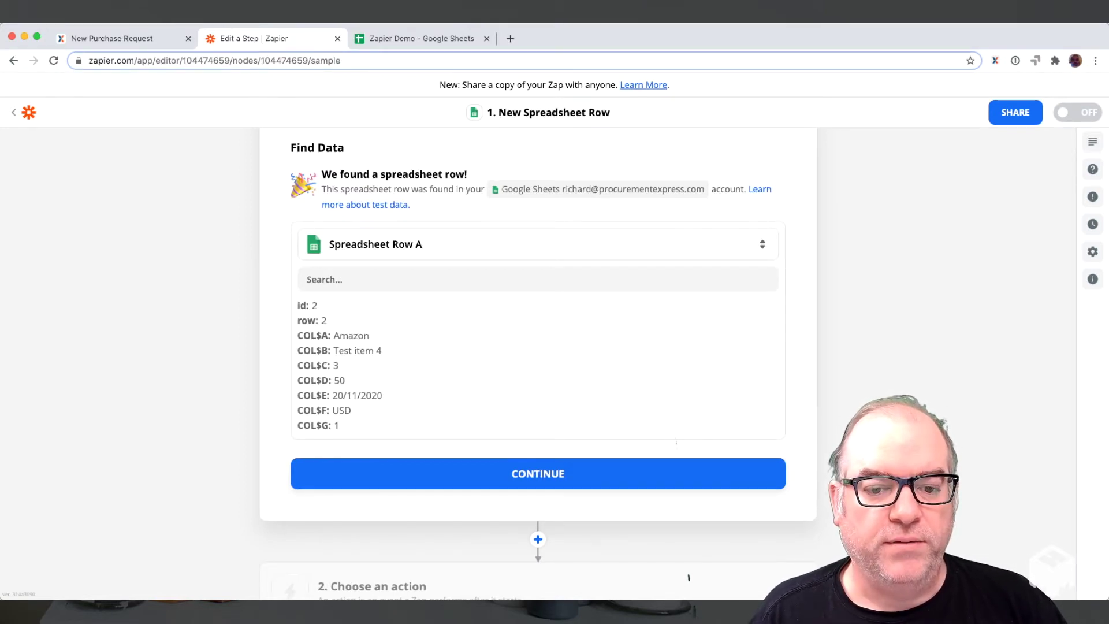
# Accept the trigger's sample row and add a ProcurementExpress.com action with the Create Draft Purchase Order event.
pyautogui.click(538, 474)
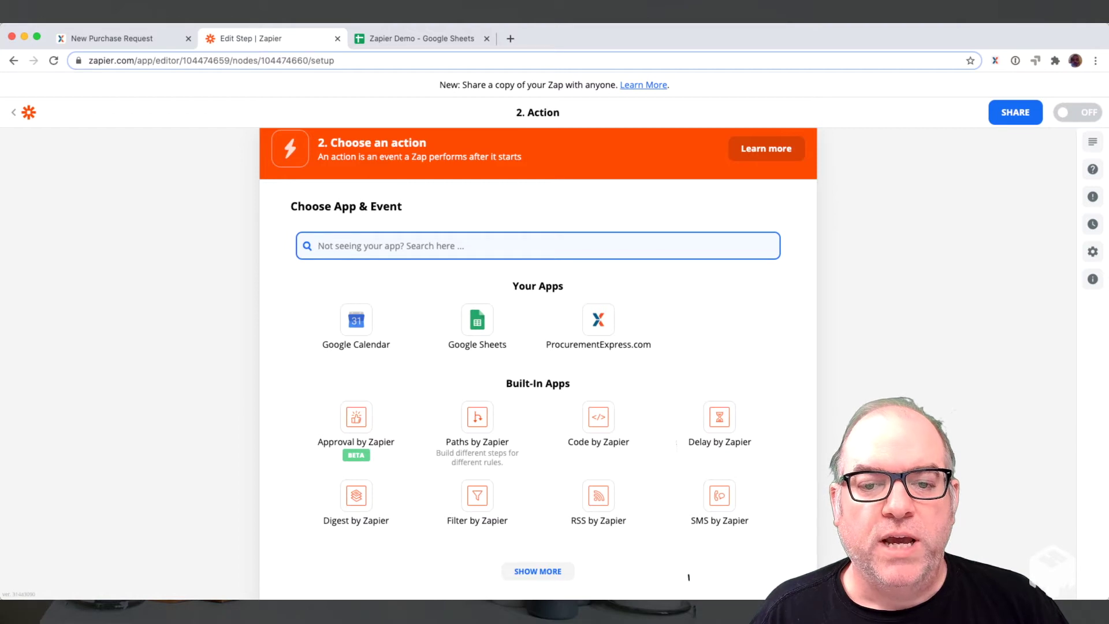
pyautogui.click(599, 323)
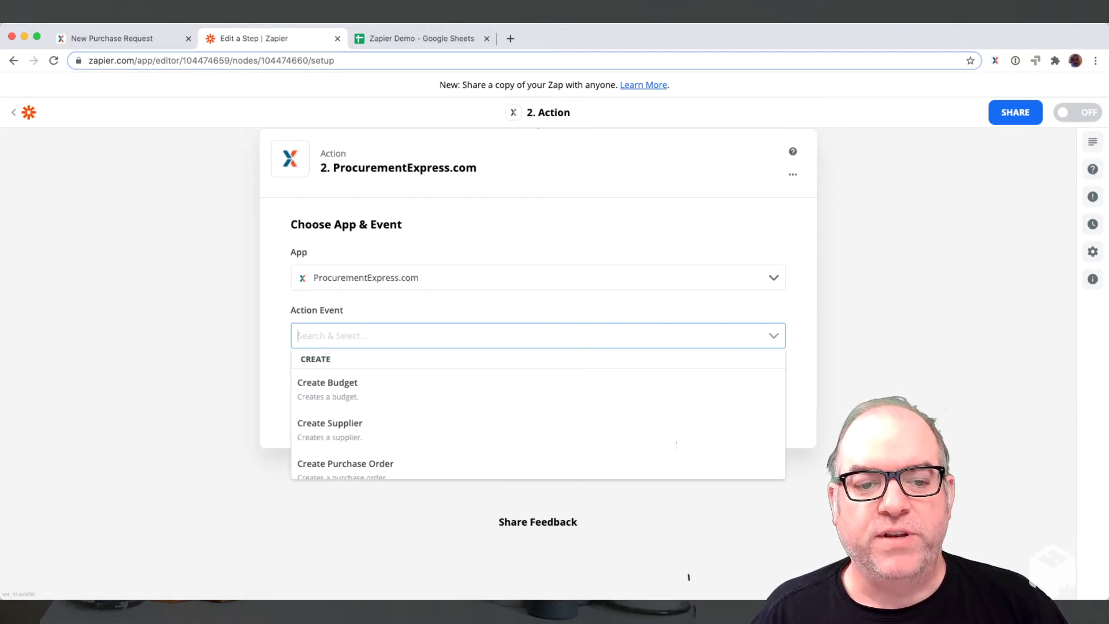
pyautogui.scroll(-1, 676, 442)
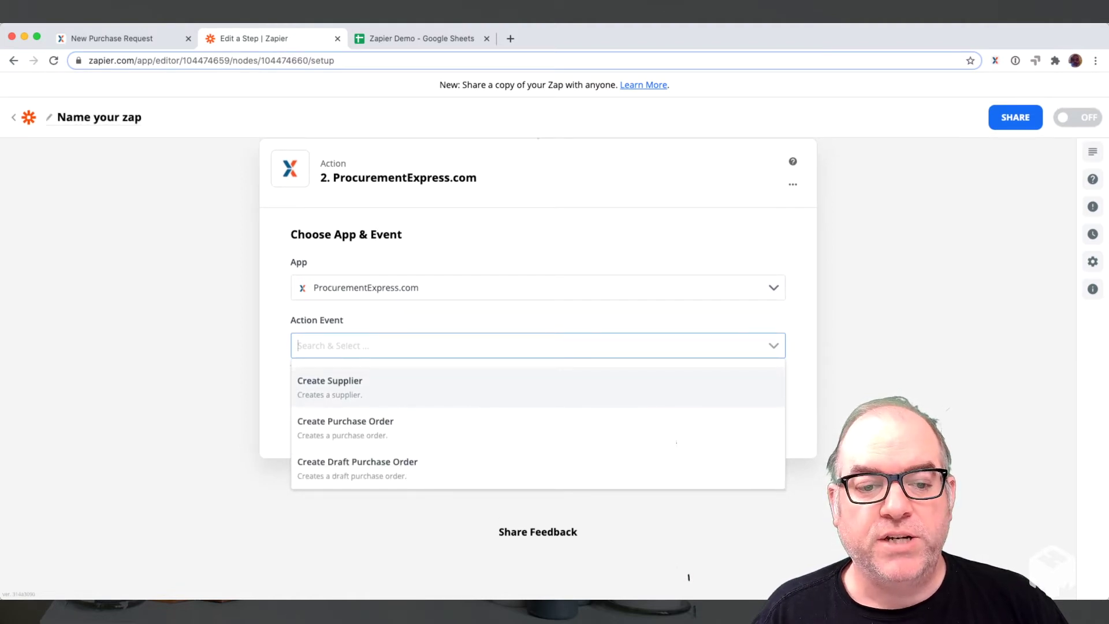
pyautogui.scroll(-1, 676, 442)
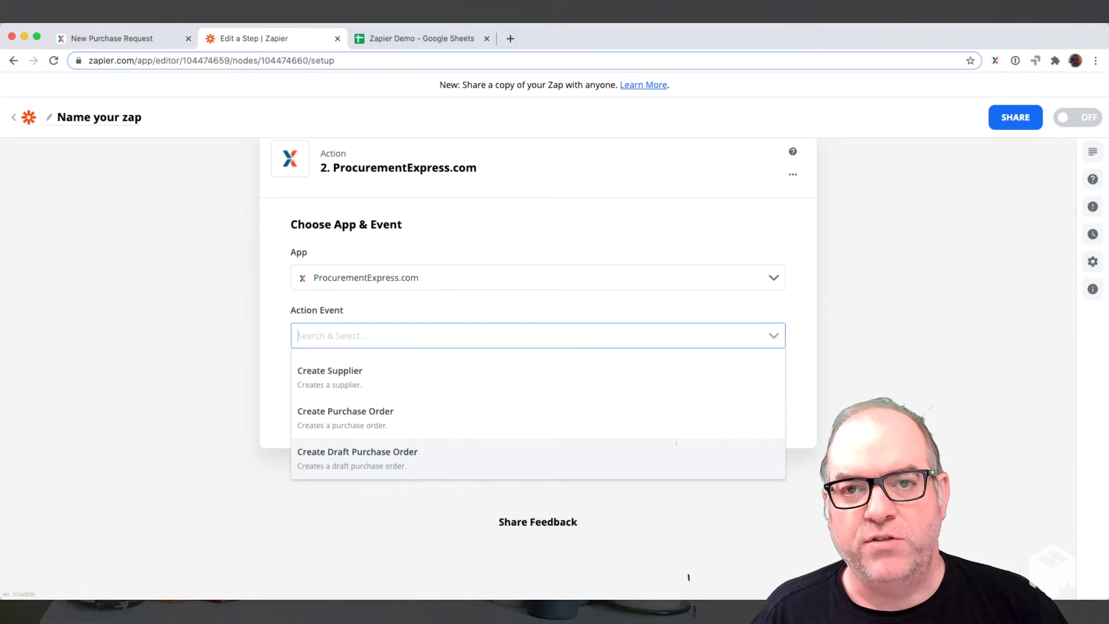
pyautogui.click(676, 443)
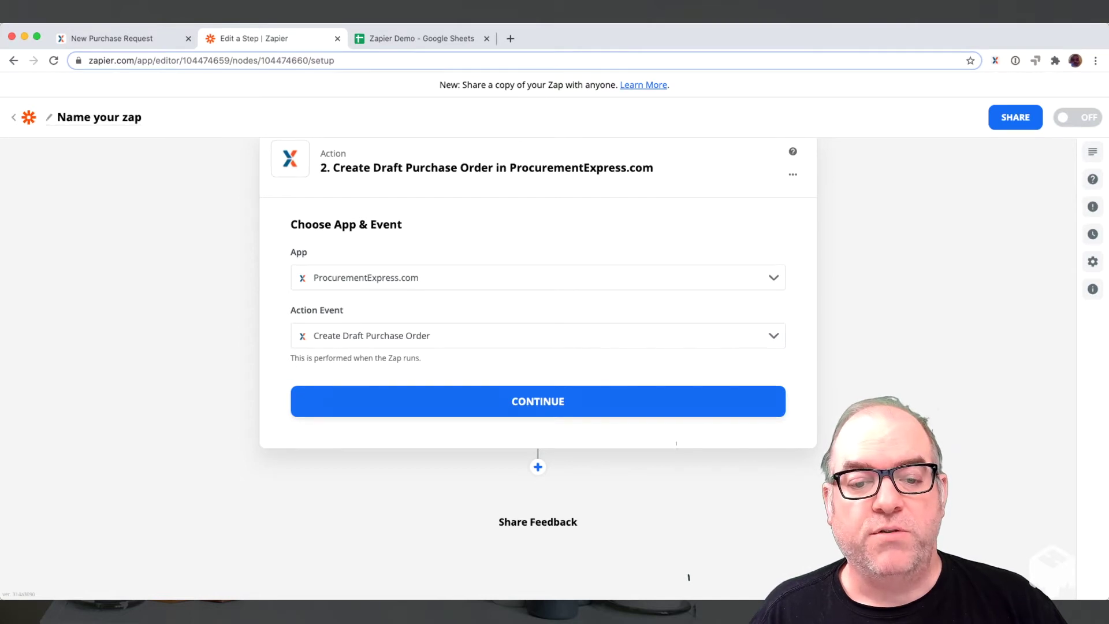
pyautogui.click(538, 400)
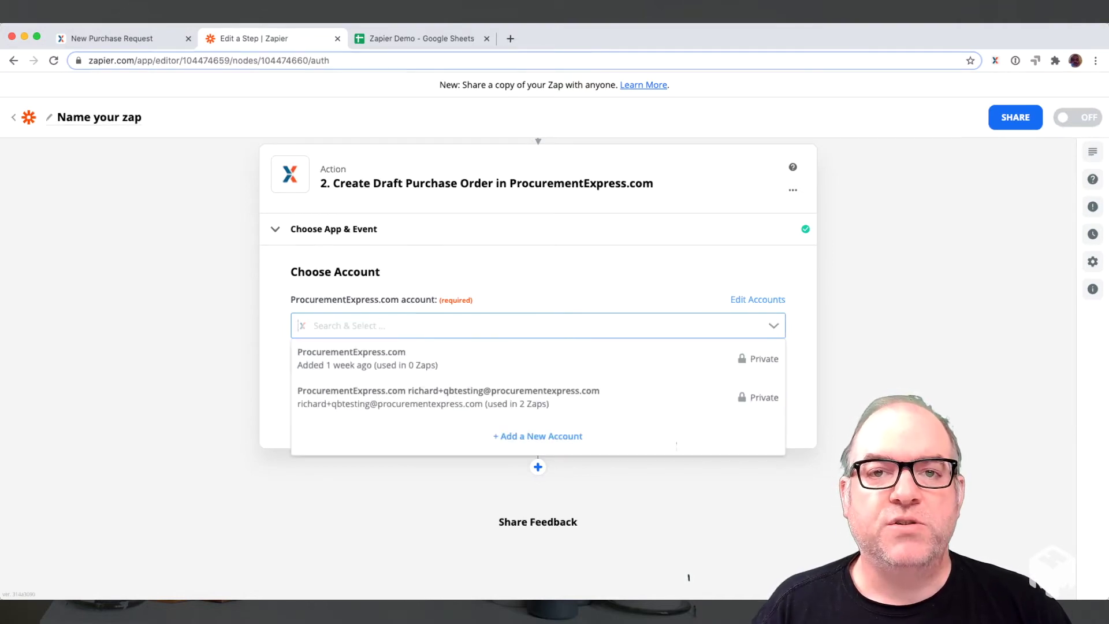
# Choose the ProcurementExpress.com account used in 2 Zaps for the action and set the company to Quickbooks Test Code.
pyautogui.press('Down')
pyautogui.press('Return')
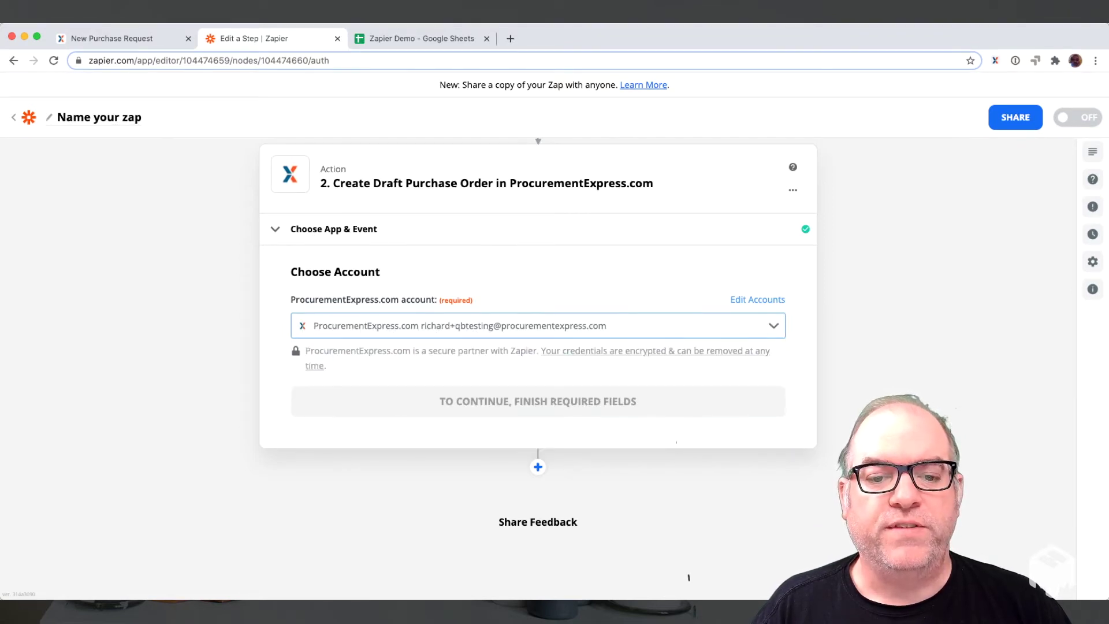
pyautogui.click(538, 402)
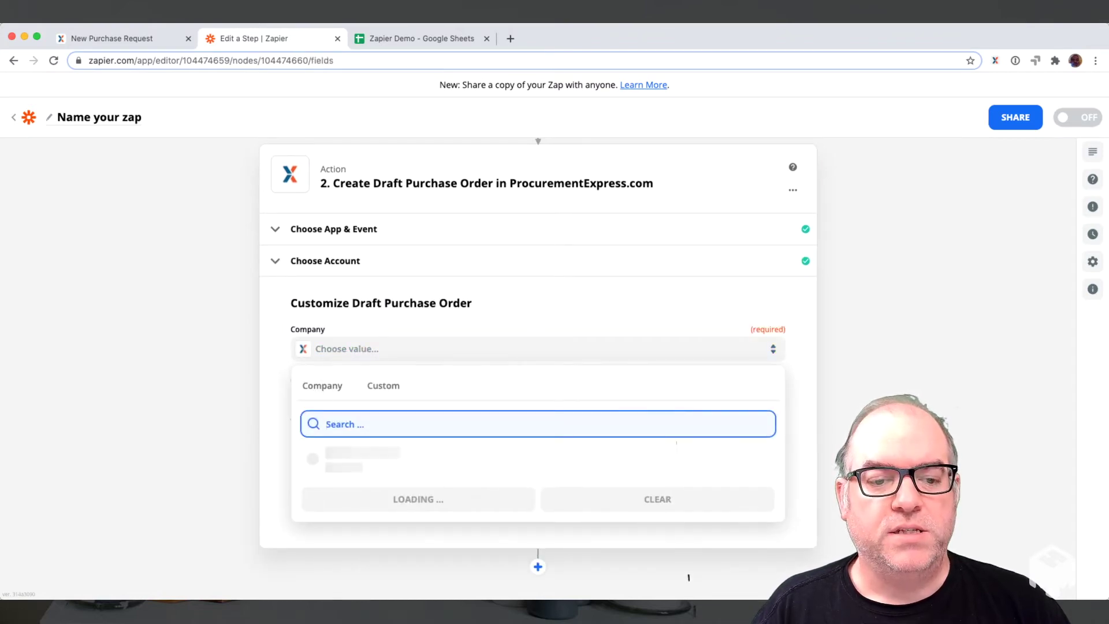
pyautogui.click(371, 458)
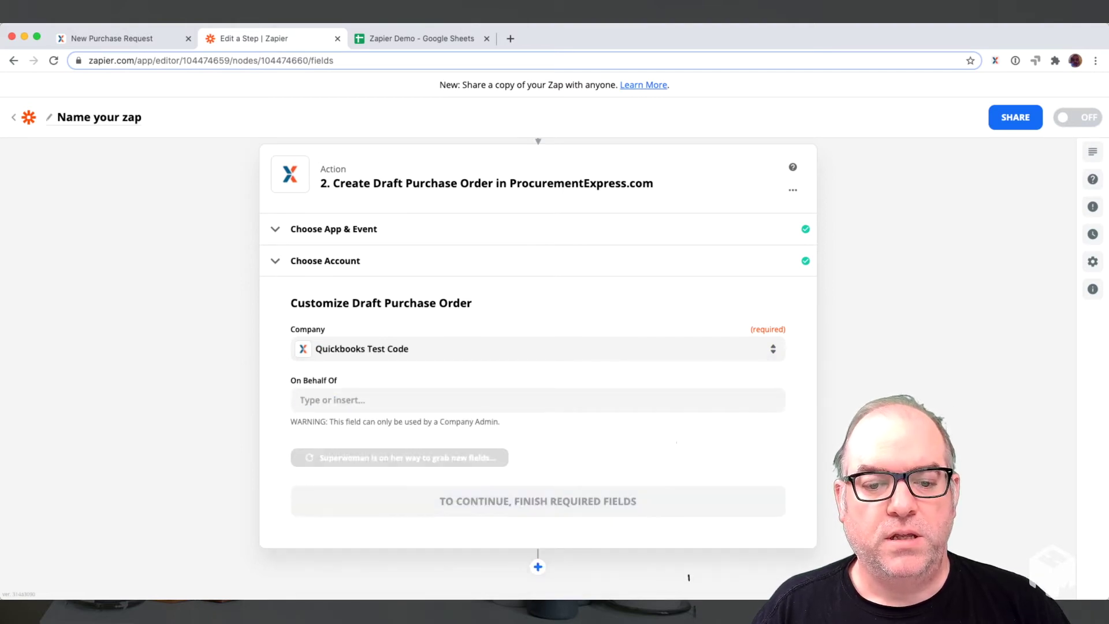
# Map the draft purchase order's Supplier Name to the Supplier column of the new spreadsheet row.
pyautogui.scroll(-4, 688, 578)
pyautogui.scroll(3, 689, 578)
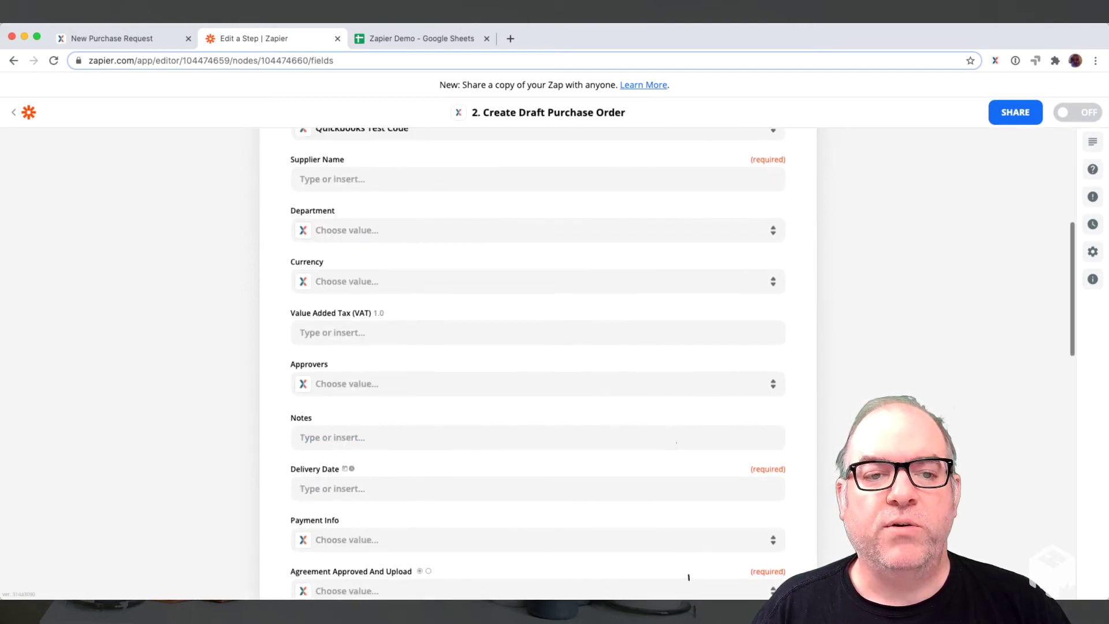
pyautogui.scroll(-1, 689, 578)
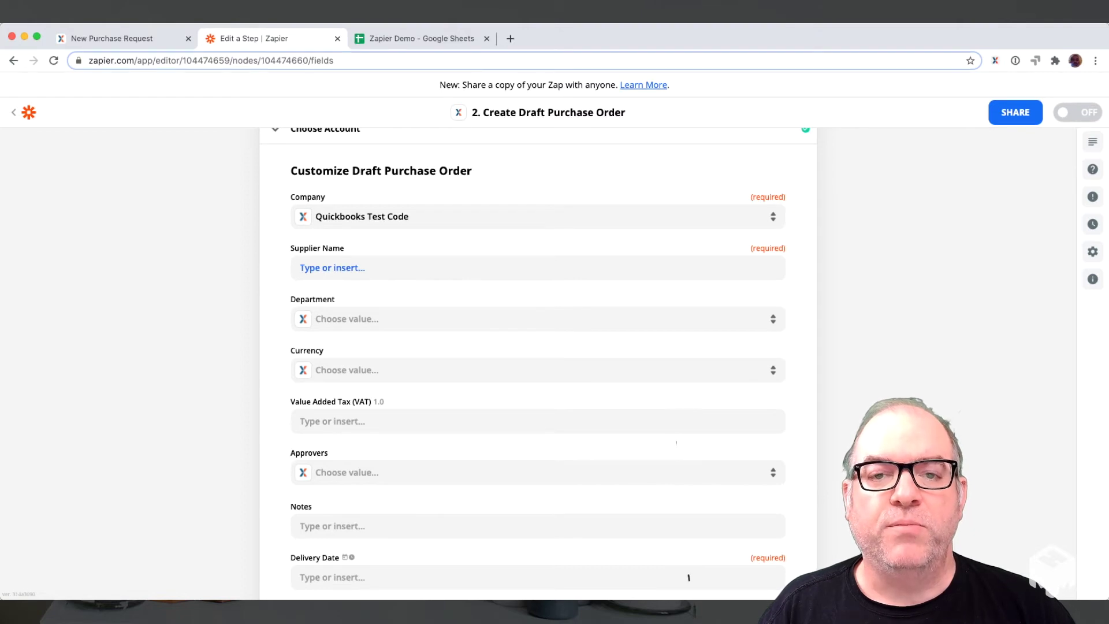
pyautogui.click(333, 267)
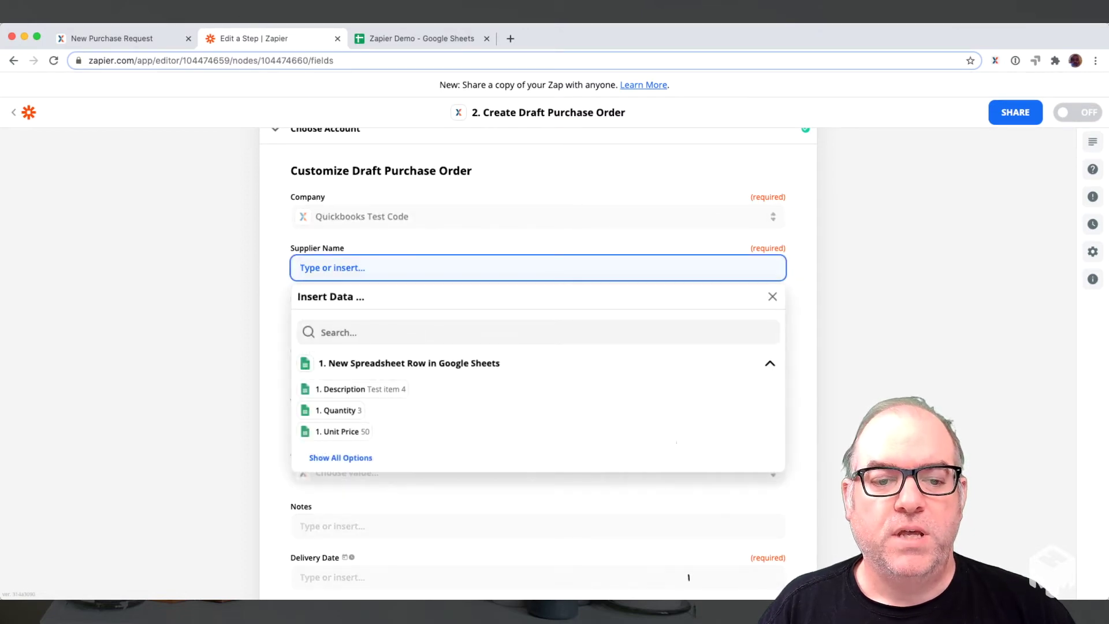
pyautogui.click(340, 457)
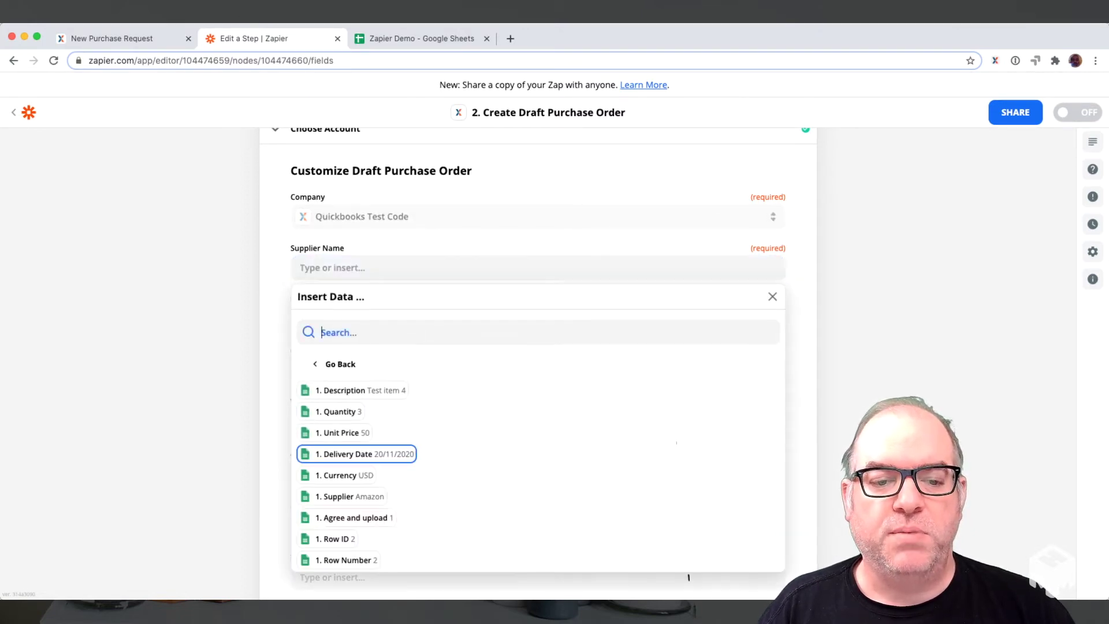
pyautogui.press('Up')
pyautogui.press('Return')
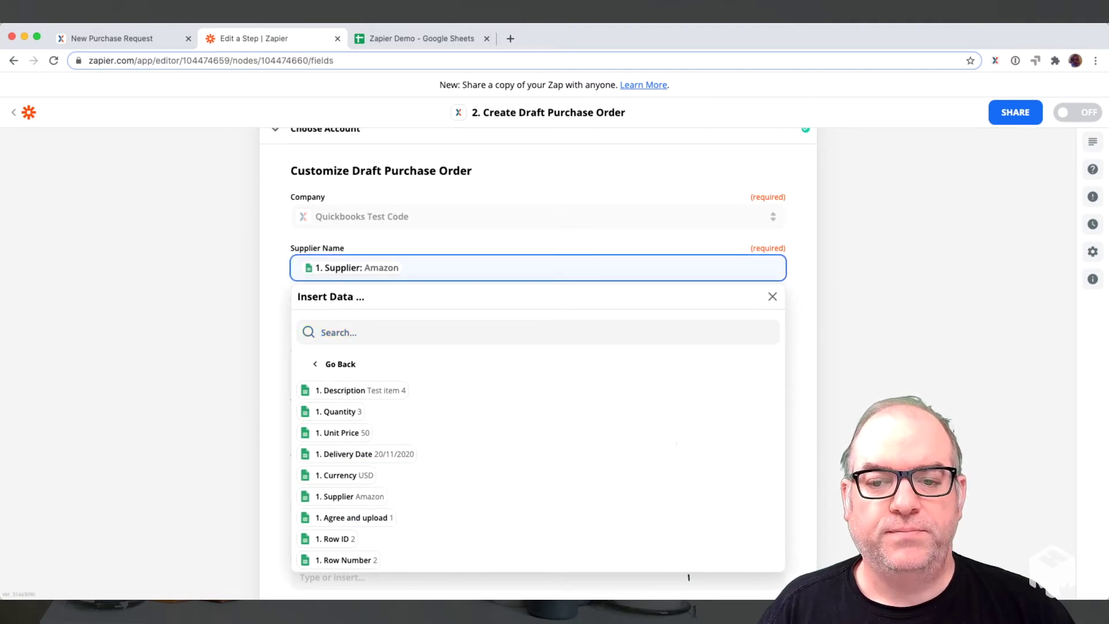
# Set the draft purchase order's Department to Administration.
pyautogui.press('Tab')
pyautogui.press('Tab')
pyautogui.press('Tab')
pyautogui.scroll(-2, 688, 577)
pyautogui.hotkey('shift', 'Tab')
pyautogui.press('Return')
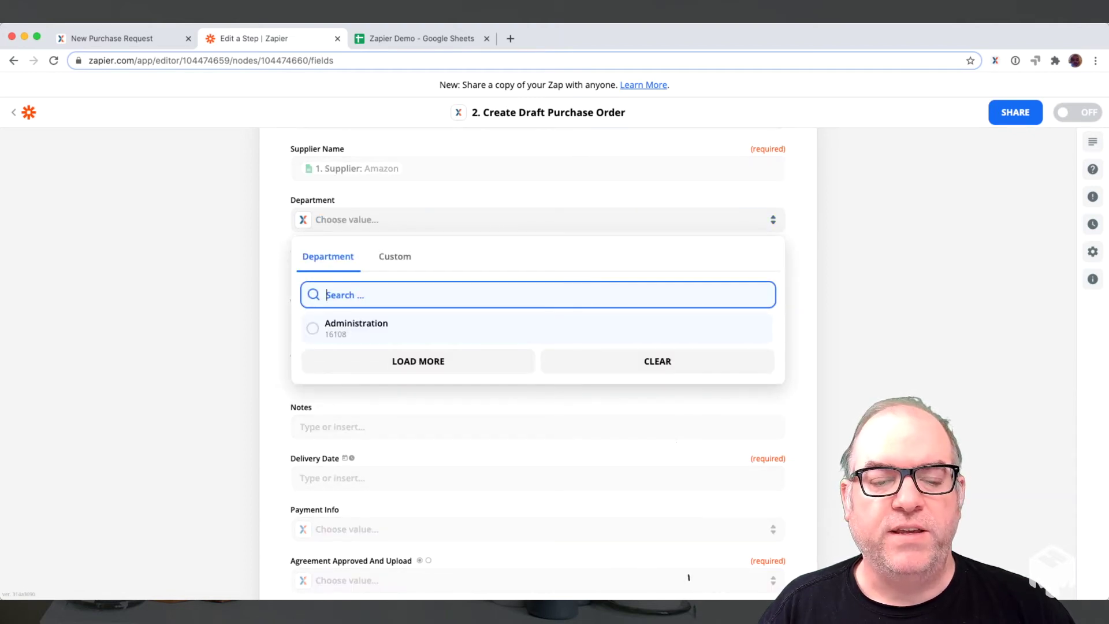
pyautogui.press('Return')
pyautogui.press('Tab')
pyautogui.press('Tab')
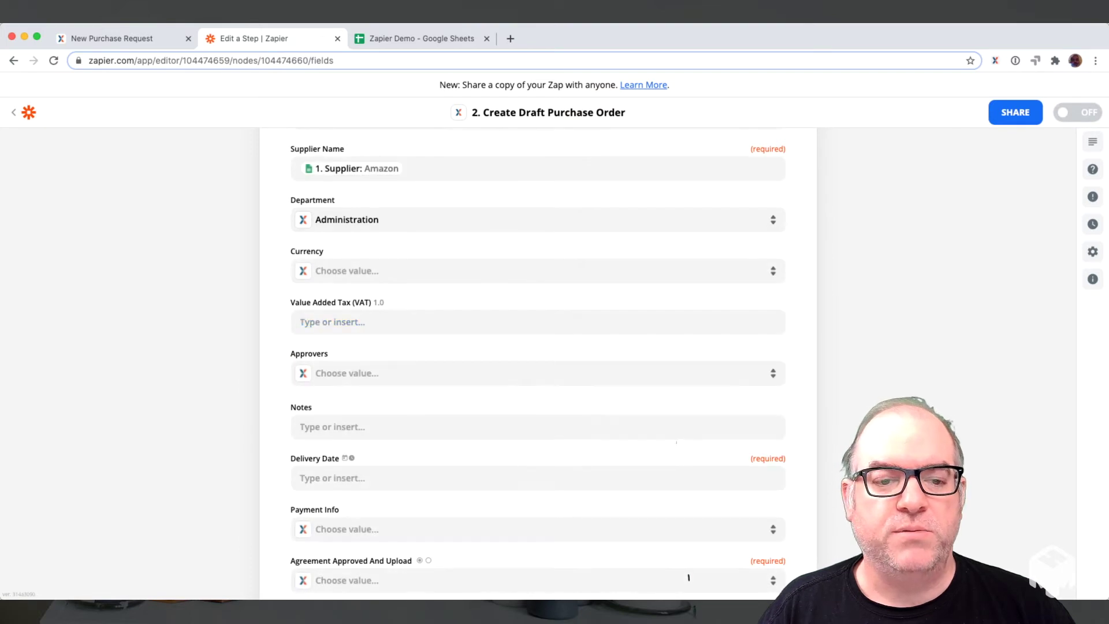
# Leave Currency, VAT, Approvers and Notes empty and map Delivery Date to the spreadsheet row's Delivery Date column.
pyautogui.press('Tab')
pyautogui.scroll(-2, 689, 578)
pyautogui.press('Tab')
pyautogui.scroll(-2, 689, 577)
pyautogui.hotkey('shift', 'Tab')
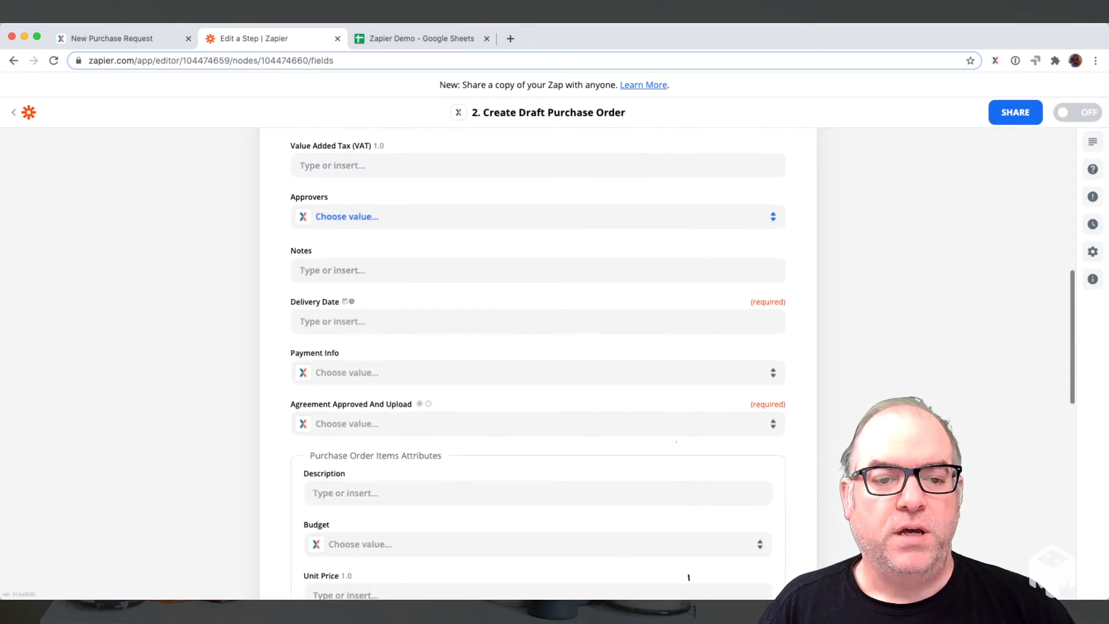
pyautogui.press('Tab')
pyautogui.press('Tab')
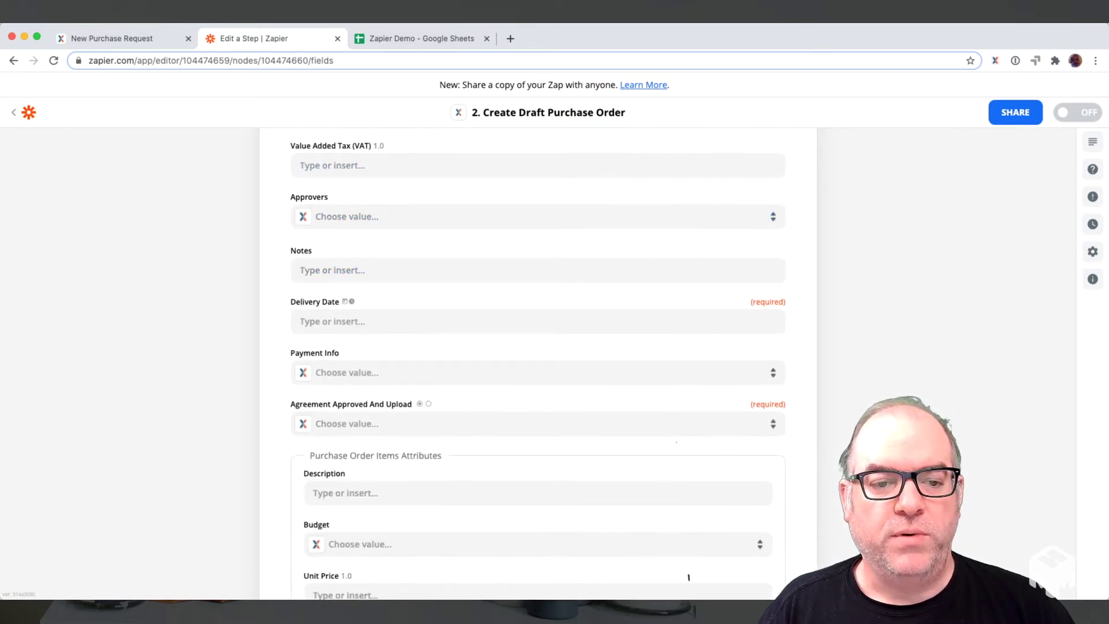
pyautogui.press('Tab')
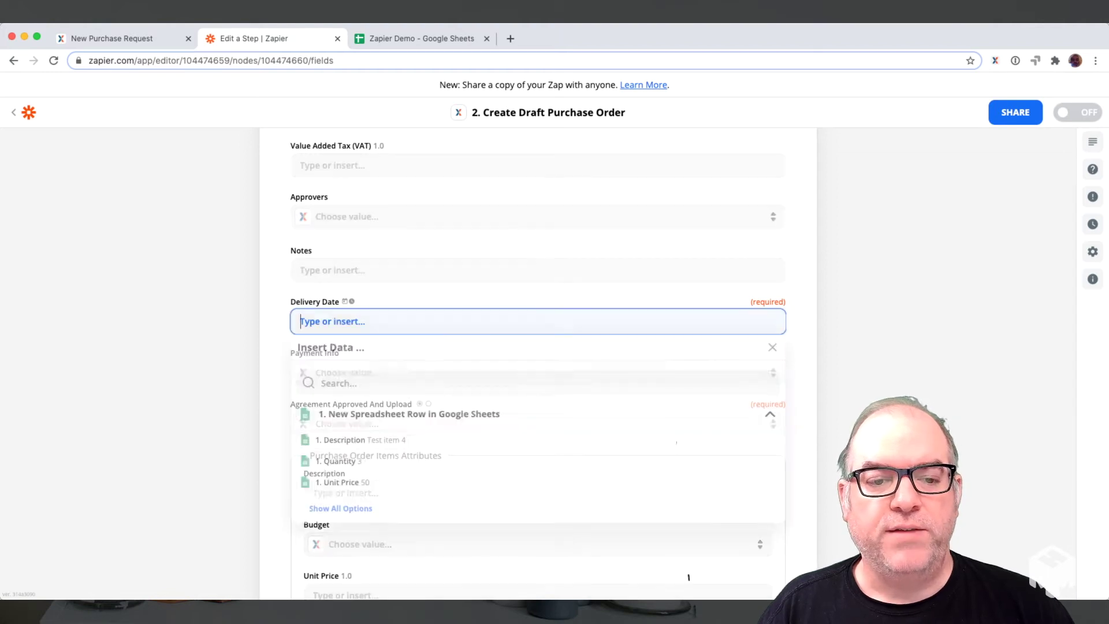
pyautogui.scroll(-2, 689, 577)
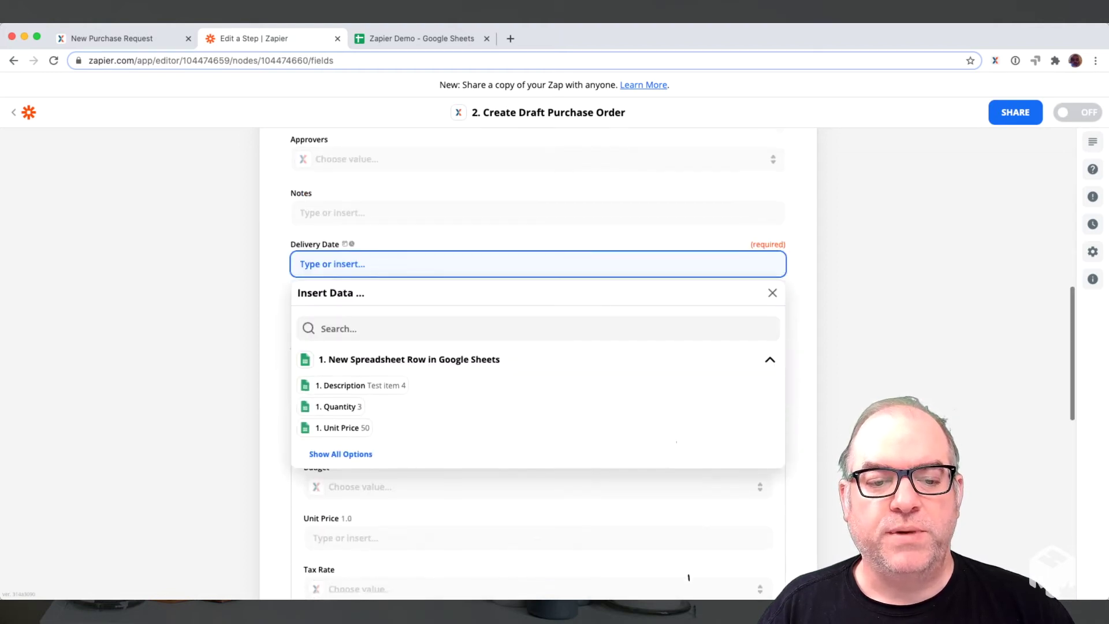
pyautogui.press('Tab')
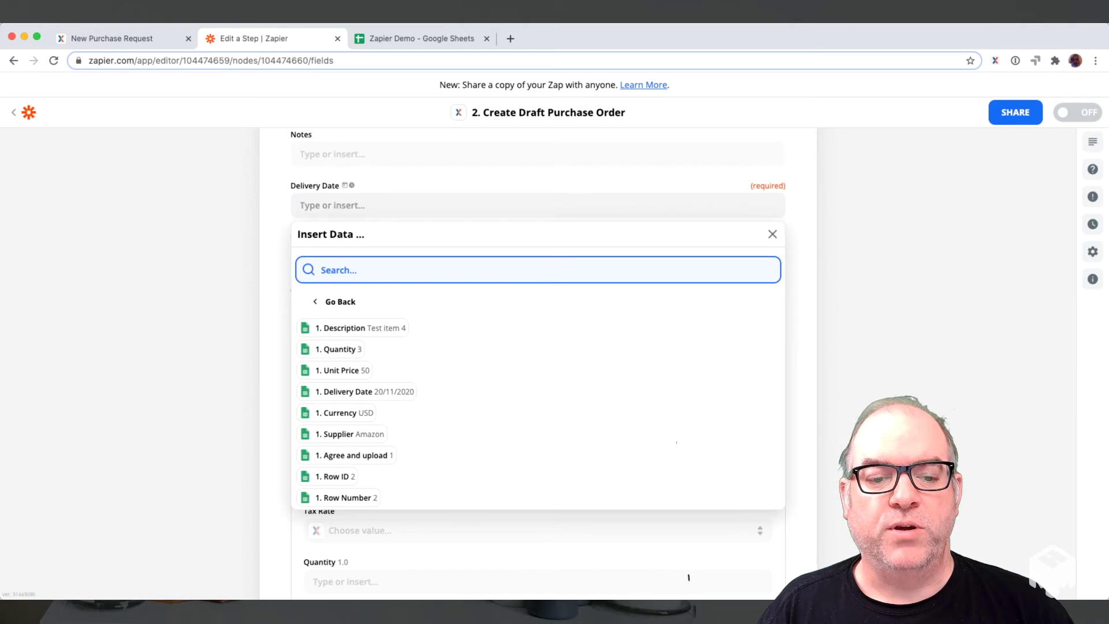
pyautogui.scroll(-1, 688, 578)
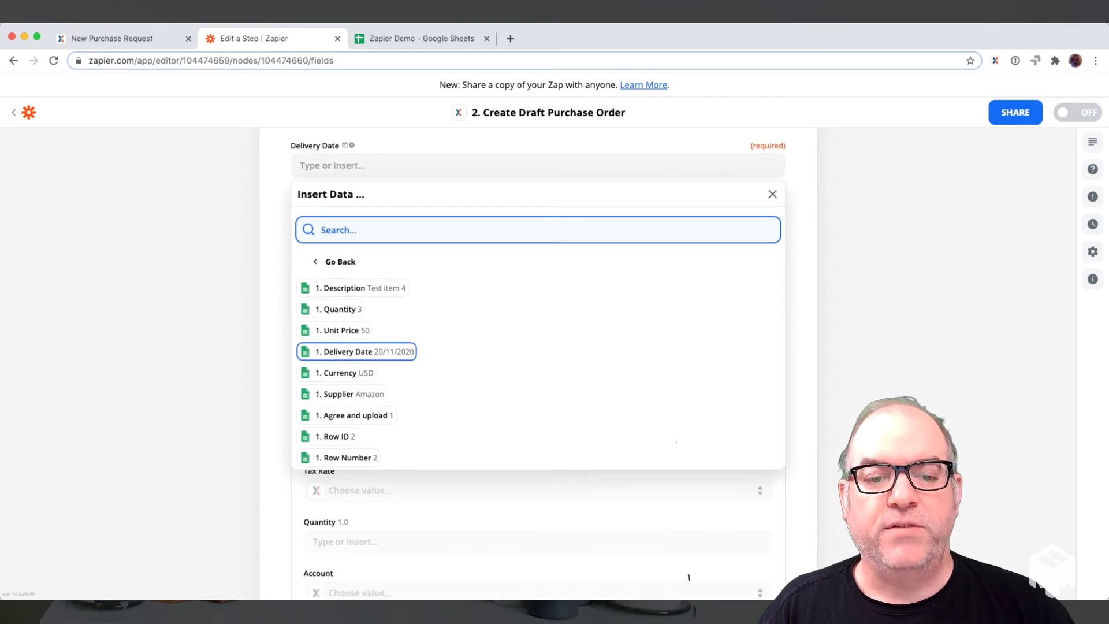
pyautogui.press('Return')
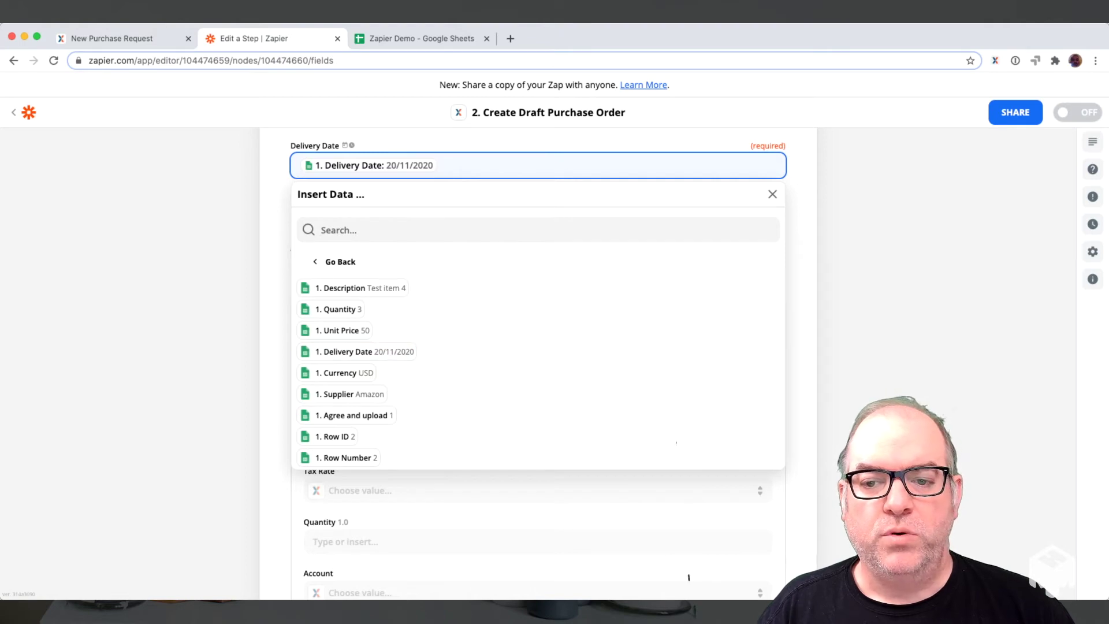
pyautogui.click(688, 578)
# Set Agreement Approved And Upload to True for the draft purchase order.
pyautogui.scroll(-1, 689, 577)
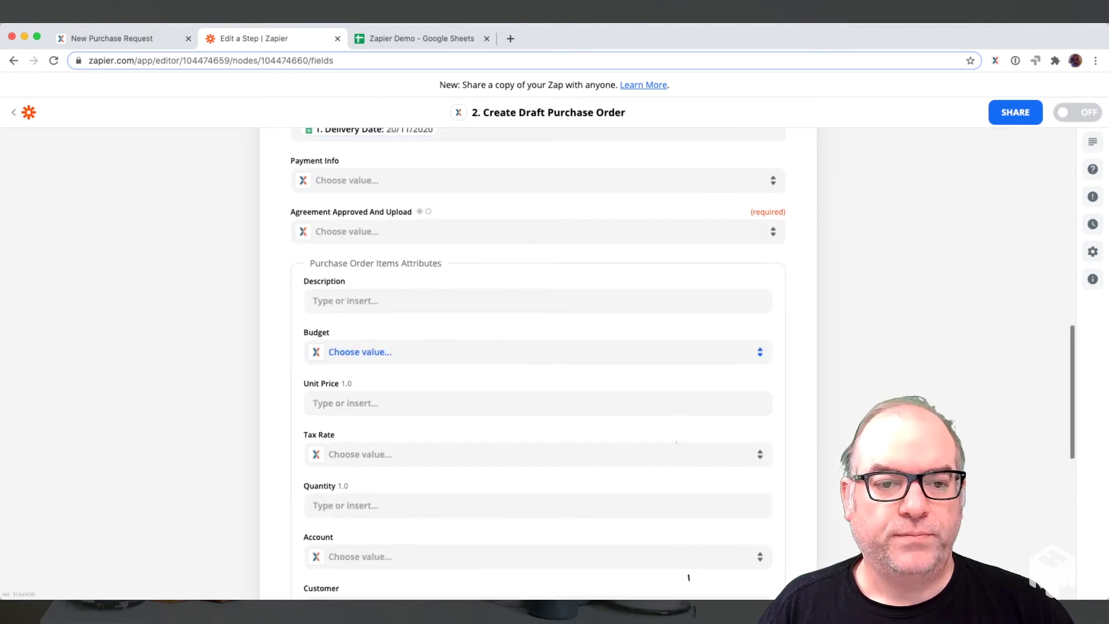
pyautogui.press('Return')
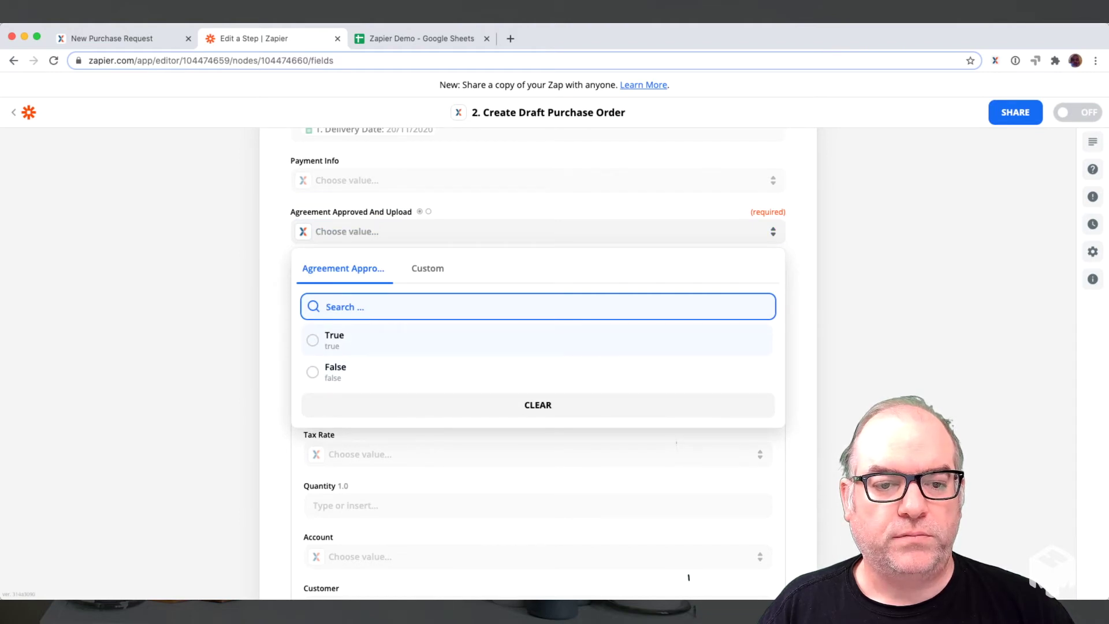
pyautogui.press('Return')
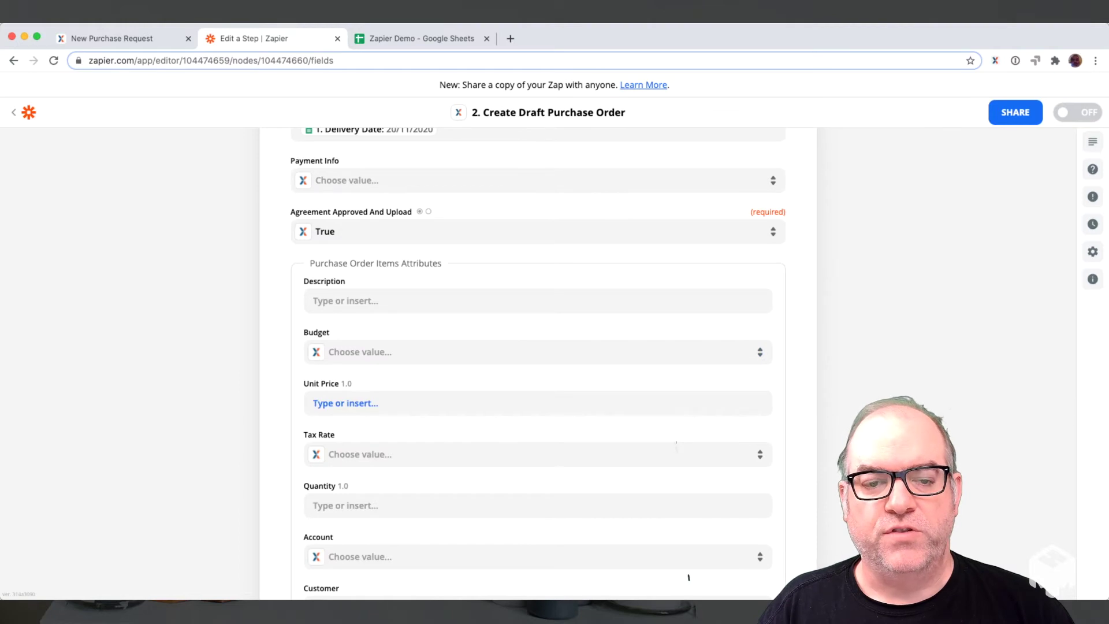
# Map the purchase order item's Description to the Description column of the spreadsheet row.
pyautogui.hotkey('shift', 'Tab')
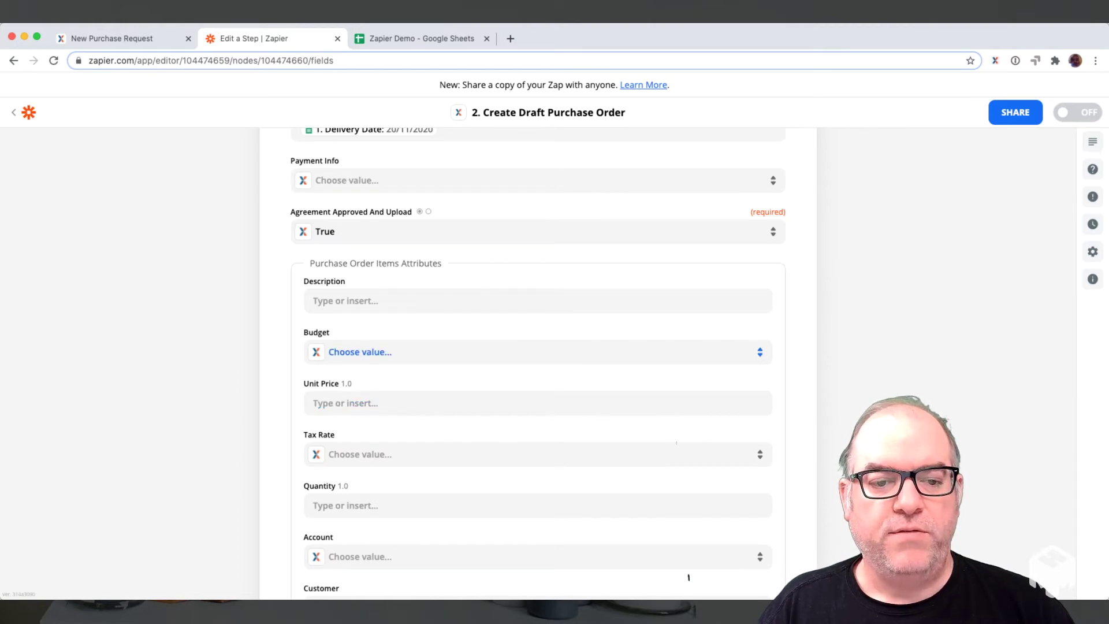
pyautogui.scroll(-3, 688, 577)
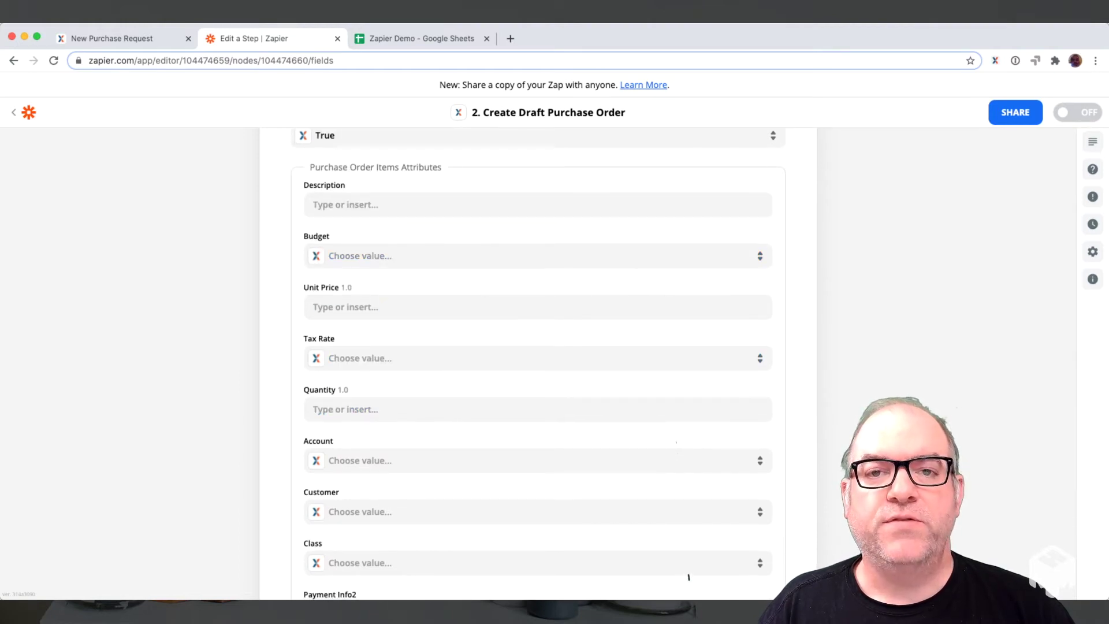
pyautogui.hotkey('shift', 'Tab')
pyautogui.press('Down')
pyautogui.press('Return')
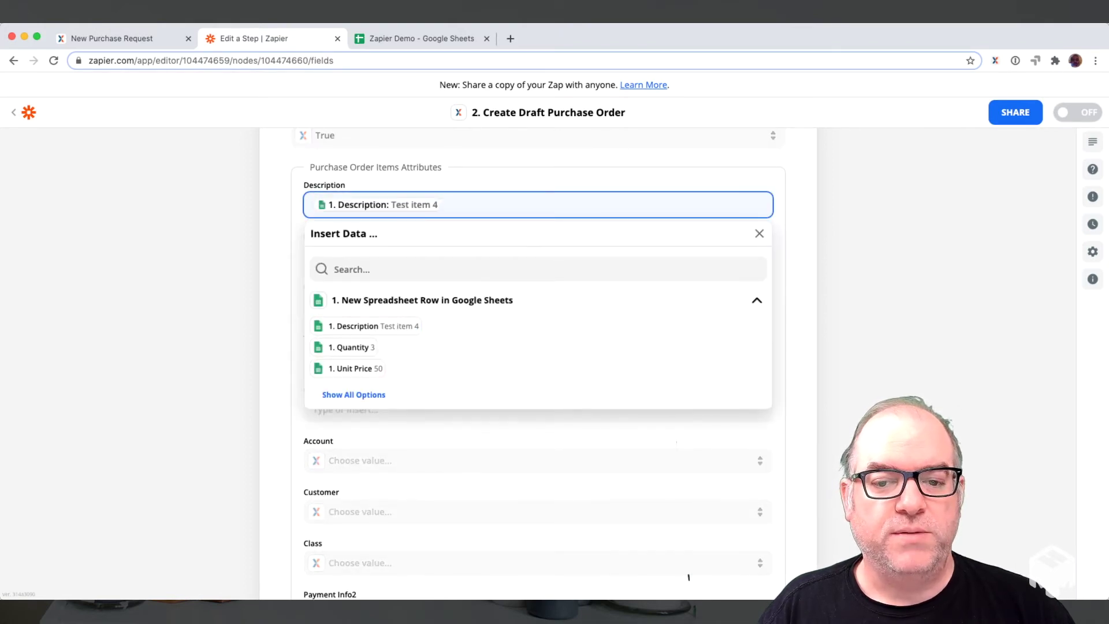
# Set the purchase order item's Budget to Marketing : Digital : Project 1.
pyautogui.press('Tab')
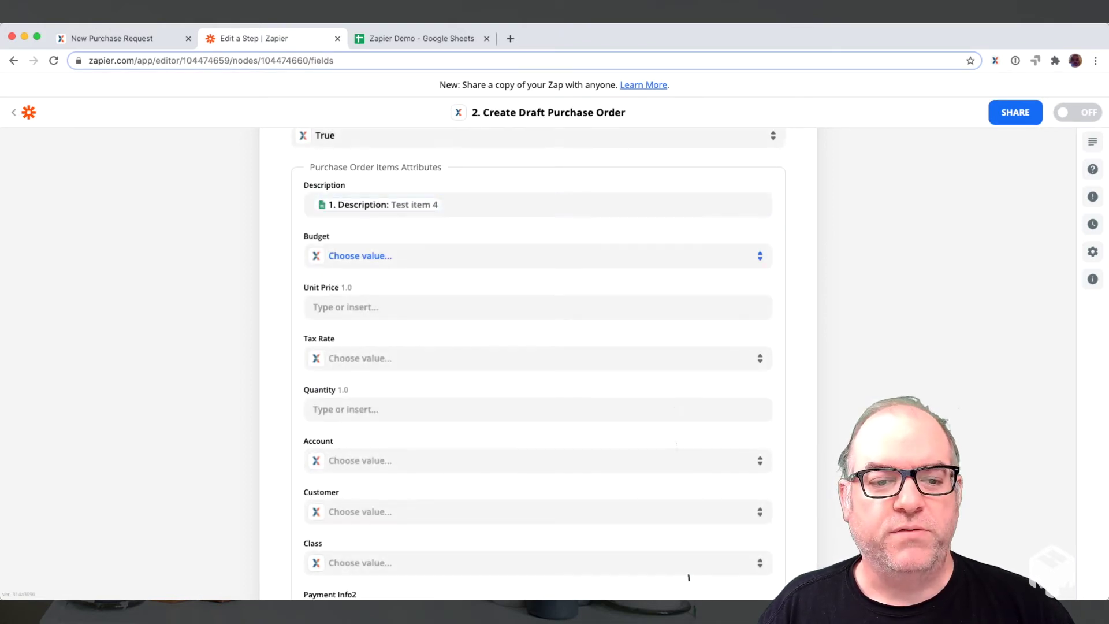
pyautogui.press('Down')
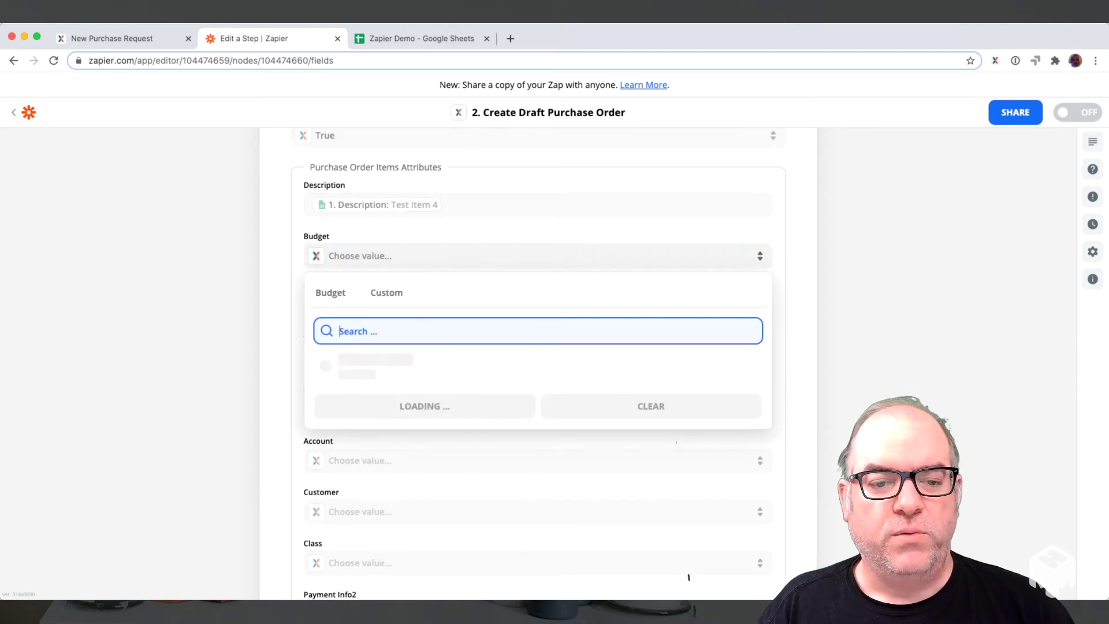
pyautogui.press('Down')
pyautogui.press('Return')
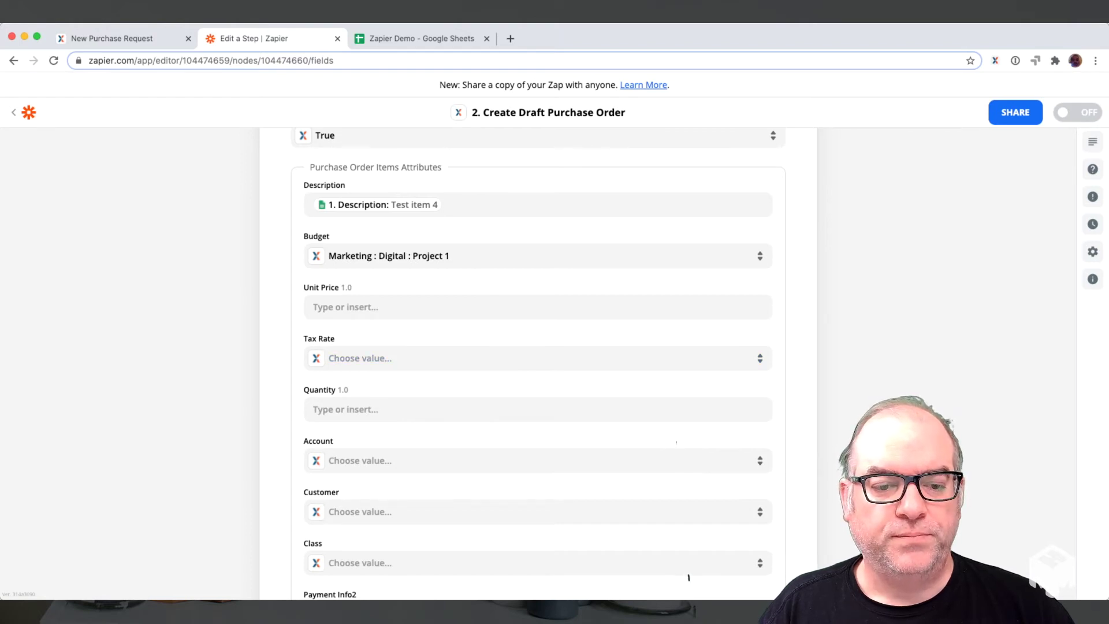
# Map the purchase order item's Unit Price to the Unit Price column of the spreadsheet row.
pyautogui.scroll(-3, 688, 578)
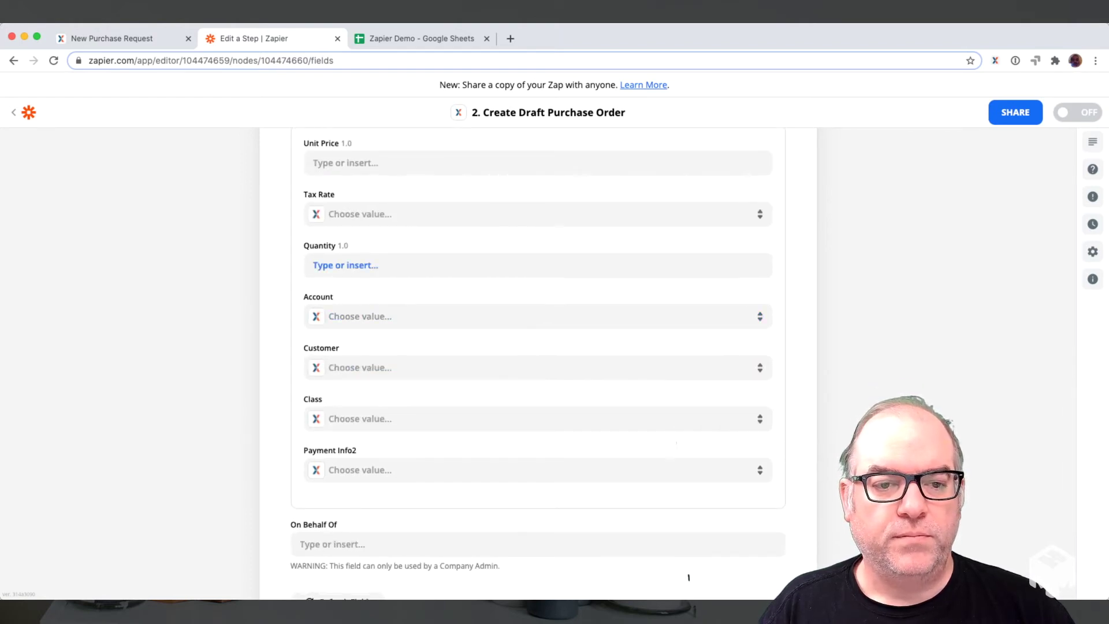
pyautogui.scroll(1, 688, 577)
pyautogui.click(370, 215)
pyautogui.click(354, 379)
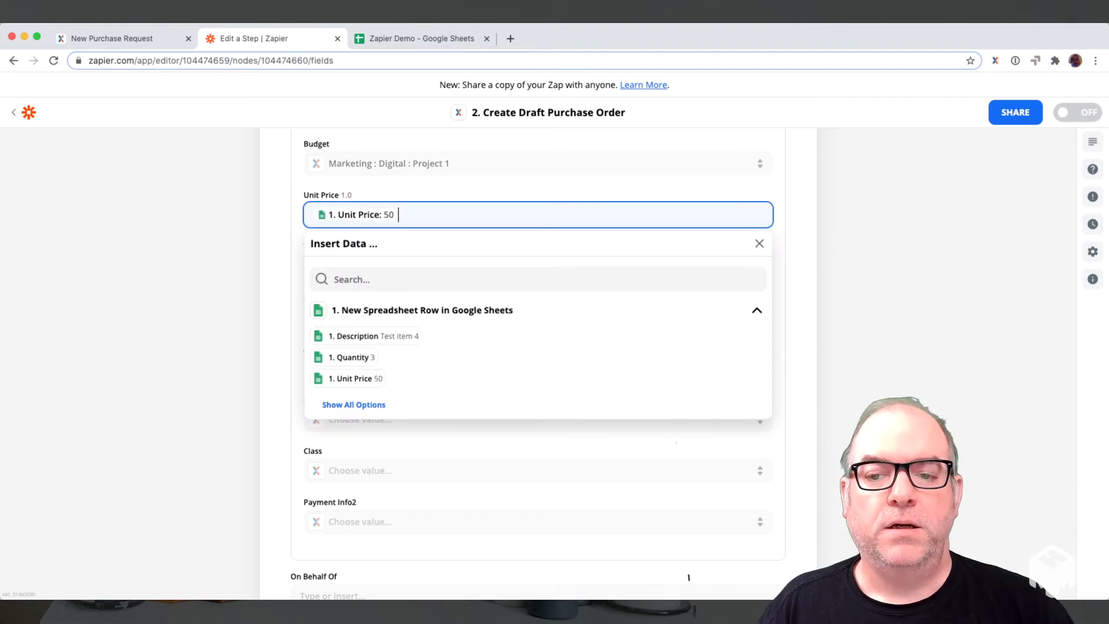
pyautogui.click(688, 577)
# Map the purchase order item's Quantity to the Quantity column of the spreadsheet row.
pyautogui.click(370, 317)
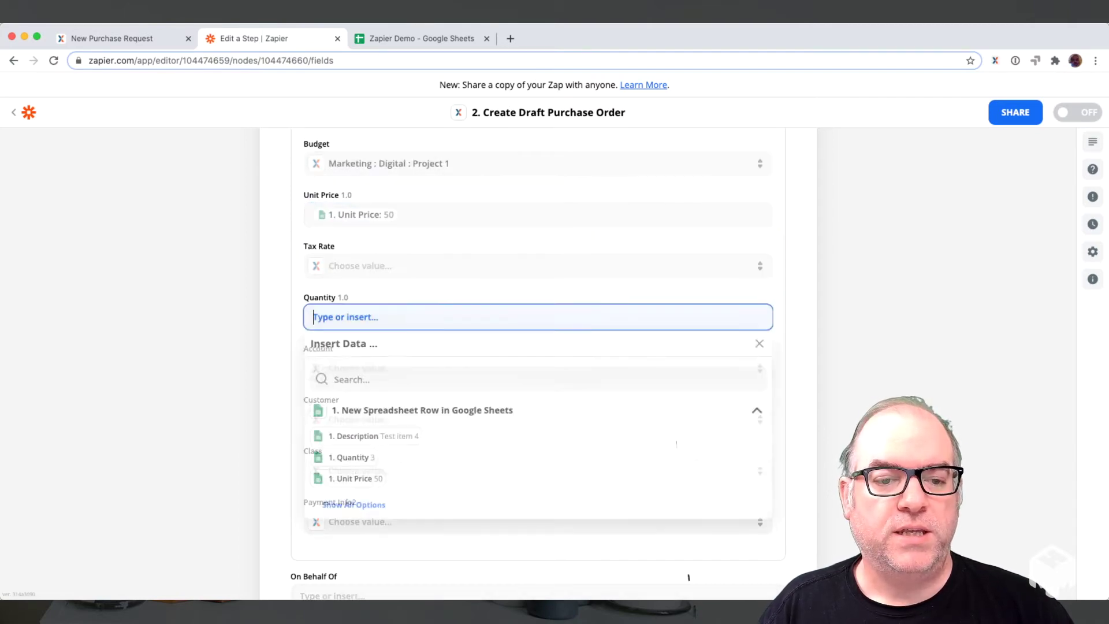
pyautogui.click(351, 460)
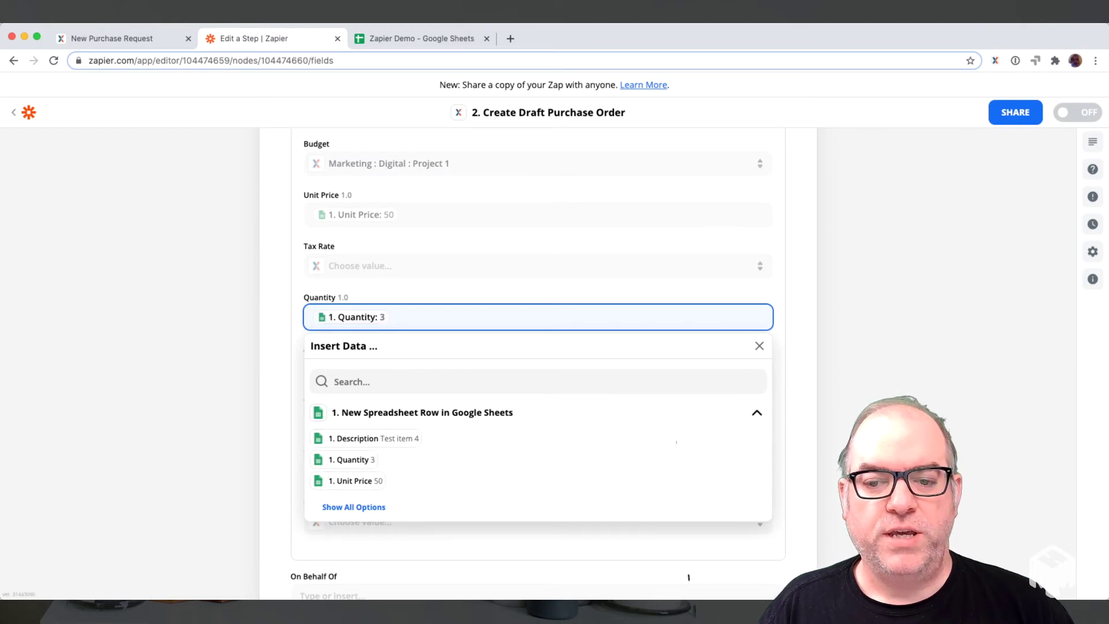
pyautogui.click(689, 577)
# Set the purchase order item's Account to Advertising - Expense, Customer to Google Adwords and Class to 01-01-000 Drawing.
pyautogui.click(369, 368)
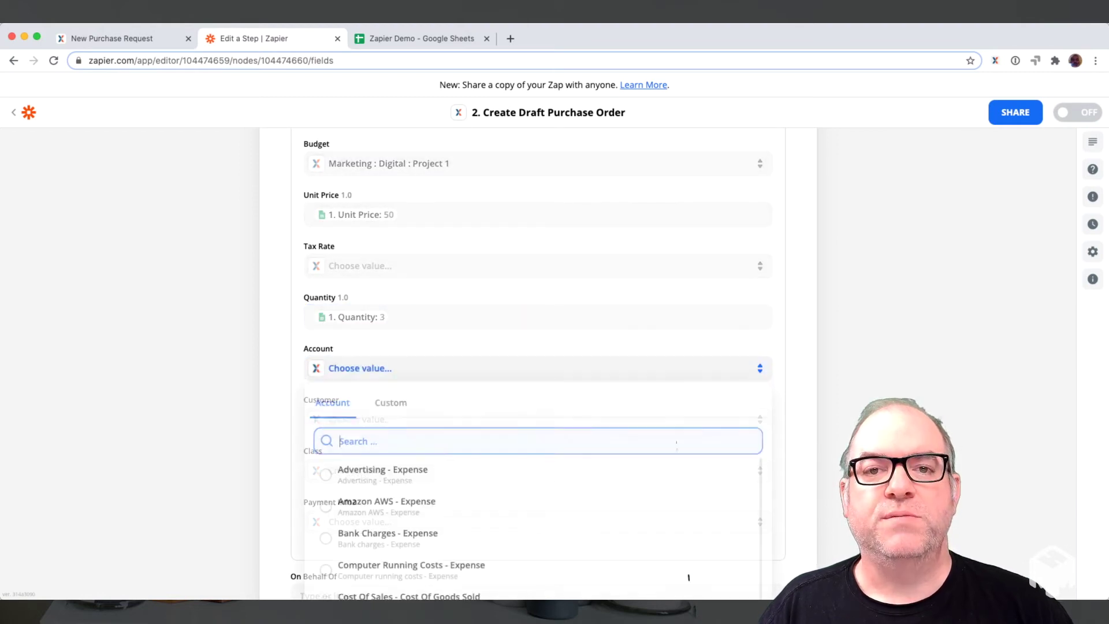
pyautogui.click(382, 476)
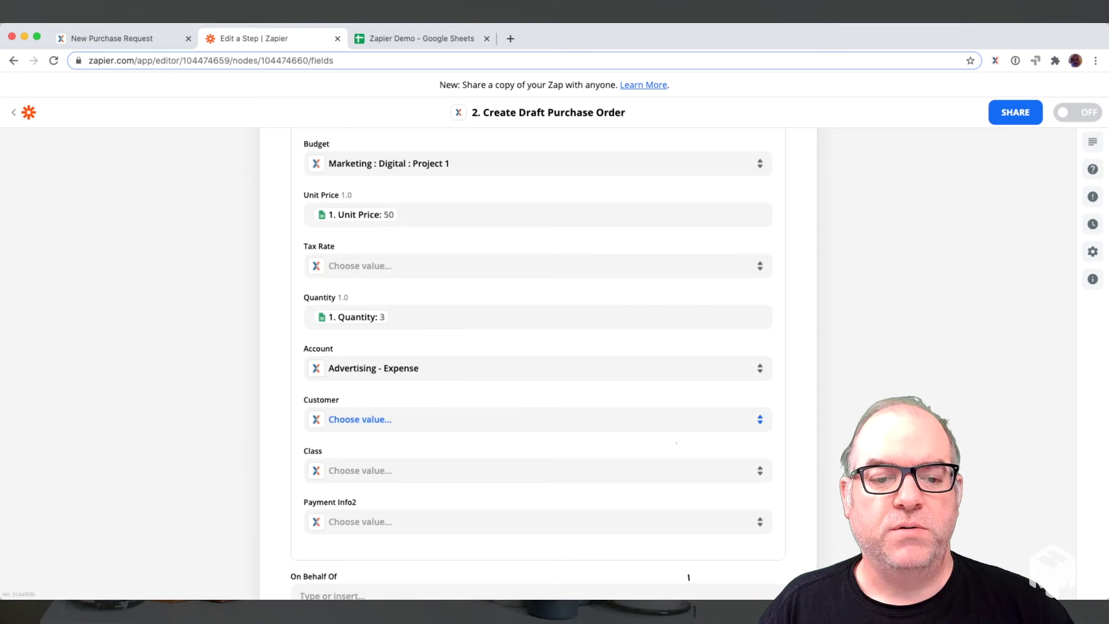
pyautogui.click(369, 420)
pyautogui.click(371, 526)
pyautogui.click(360, 470)
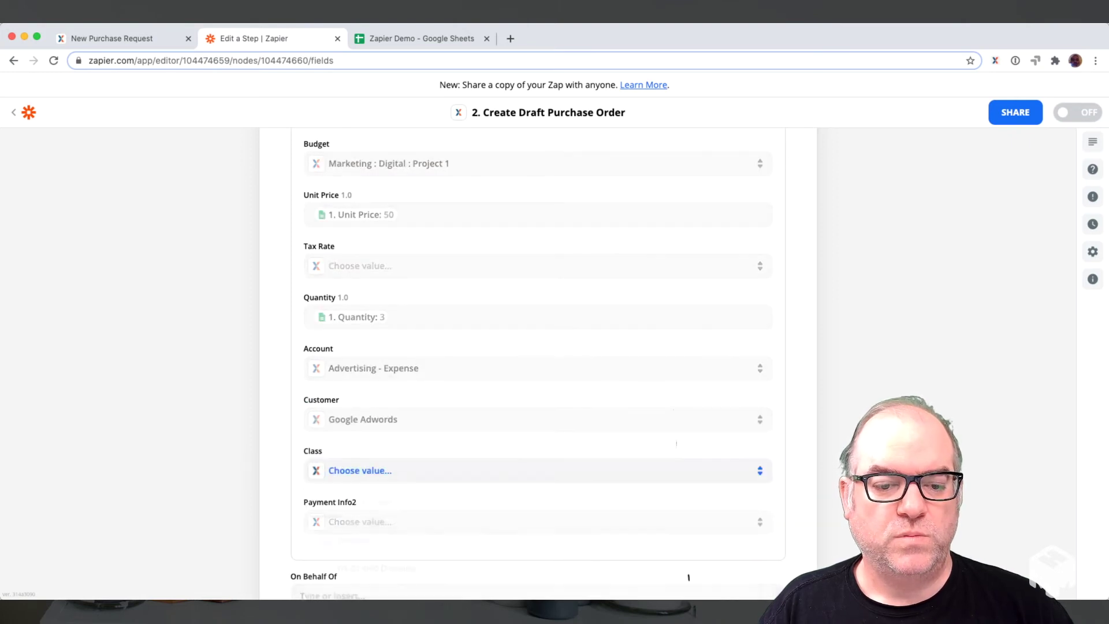
pyautogui.click(688, 577)
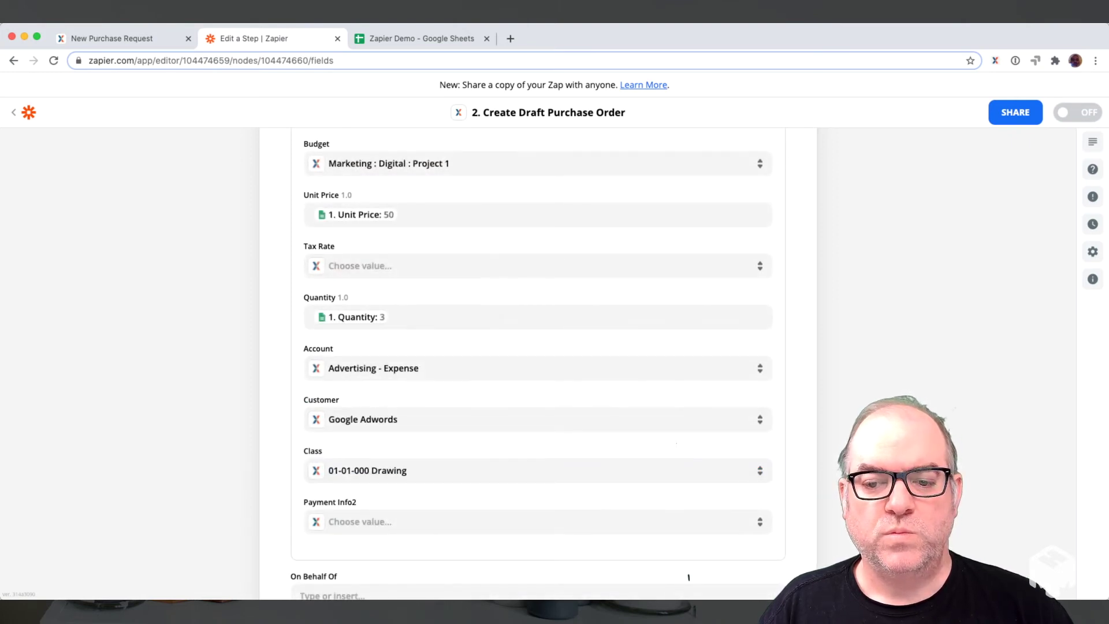
# Finish customizing the draft purchase order and send a test order to ProcurementExpress.com.
pyautogui.scroll(-5, 689, 577)
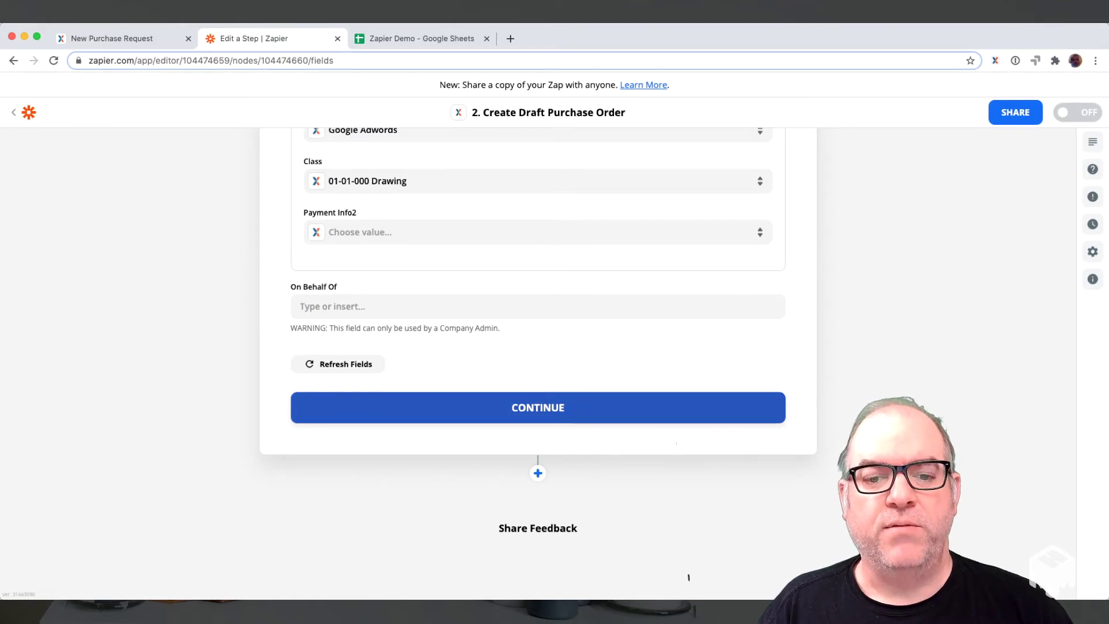
pyautogui.click(538, 408)
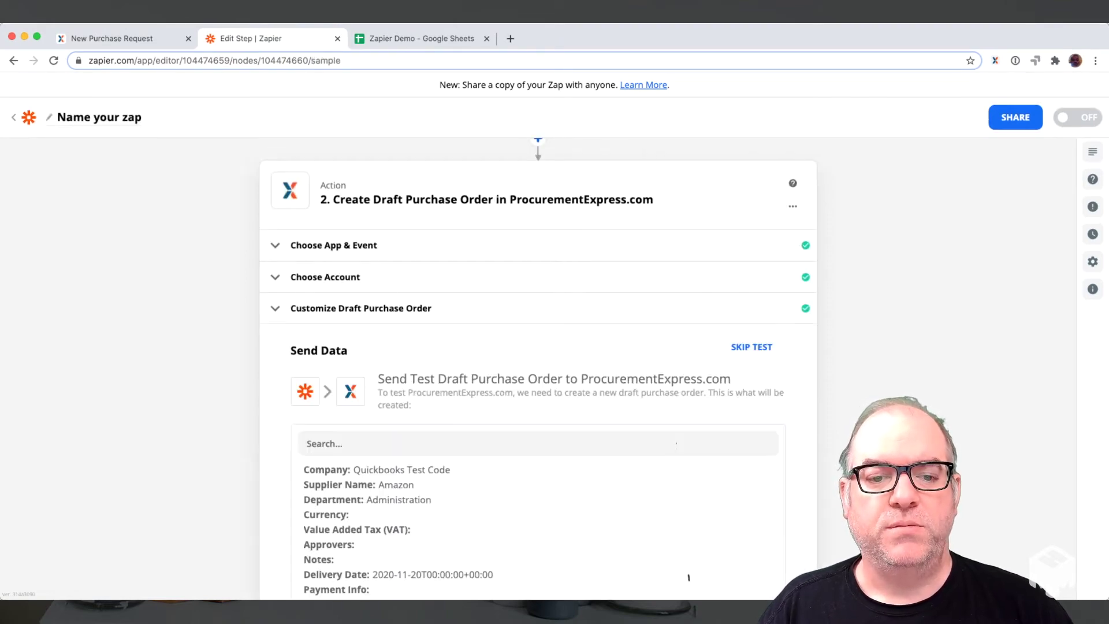
pyautogui.scroll(-10, 688, 577)
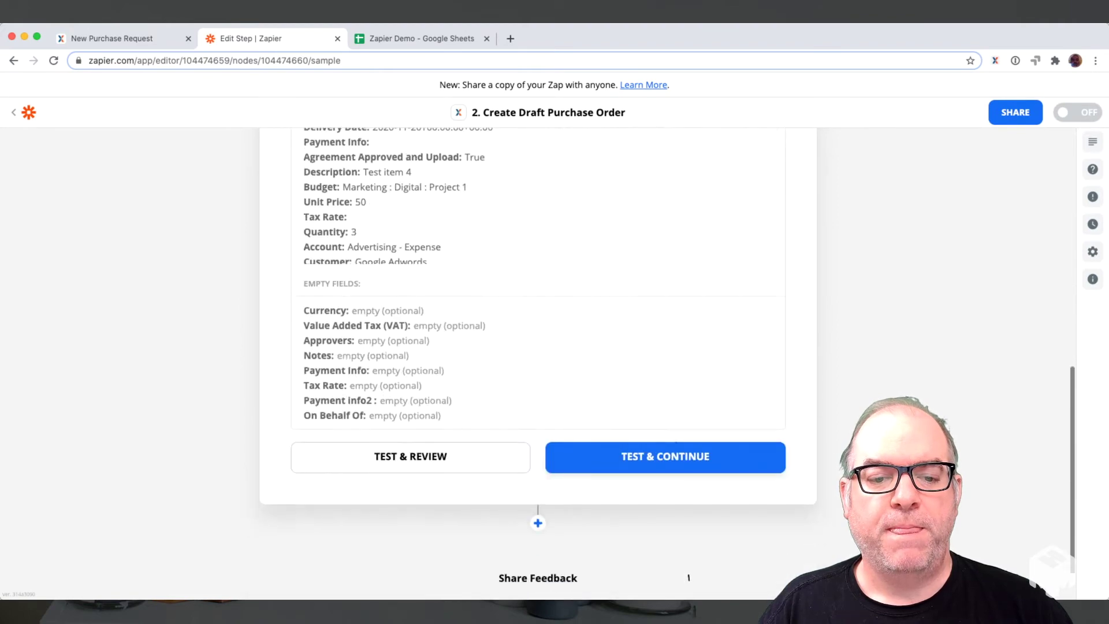
pyautogui.press('Return')
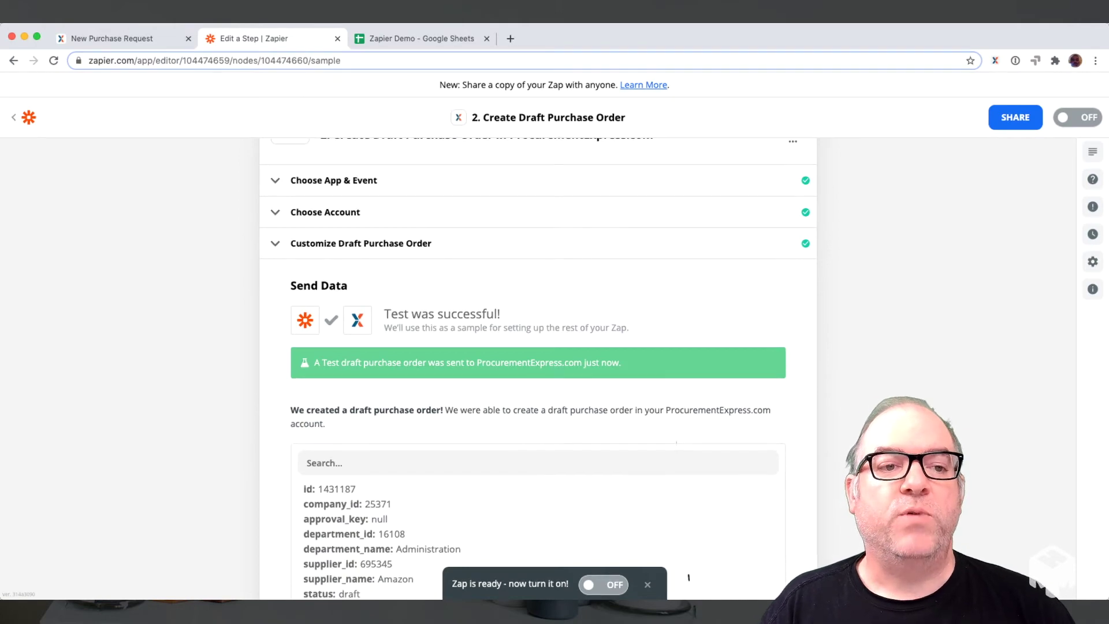
# Switch to ProcurementExpress.com and review the Amazon draft request for Test item 4 from the draft requests.
pyautogui.press('super+1')
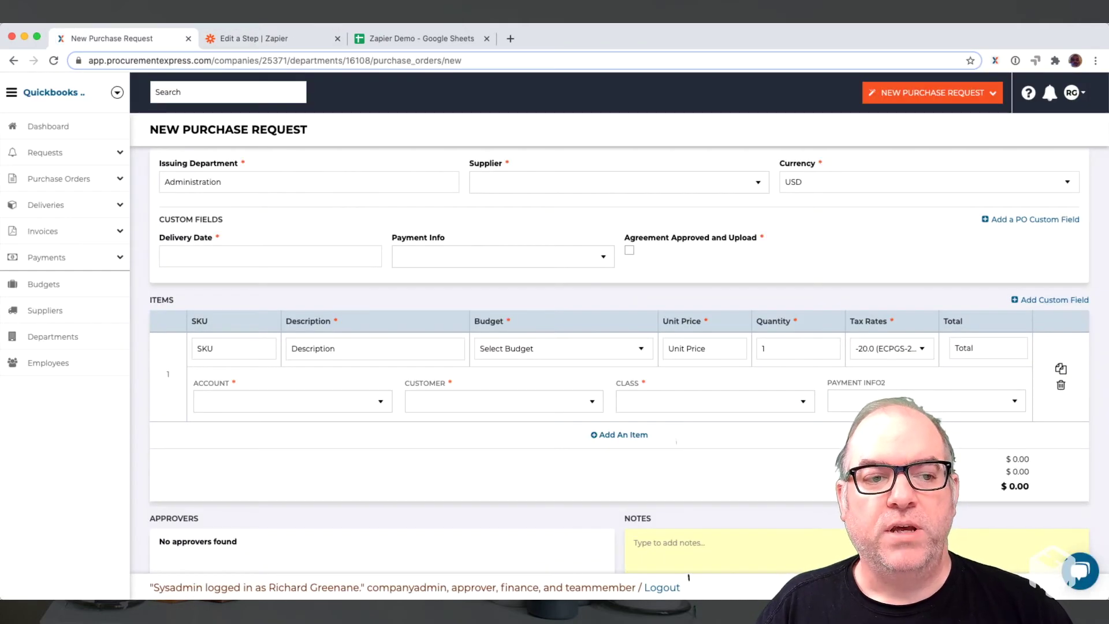
pyautogui.click(63, 152)
pyautogui.click(44, 192)
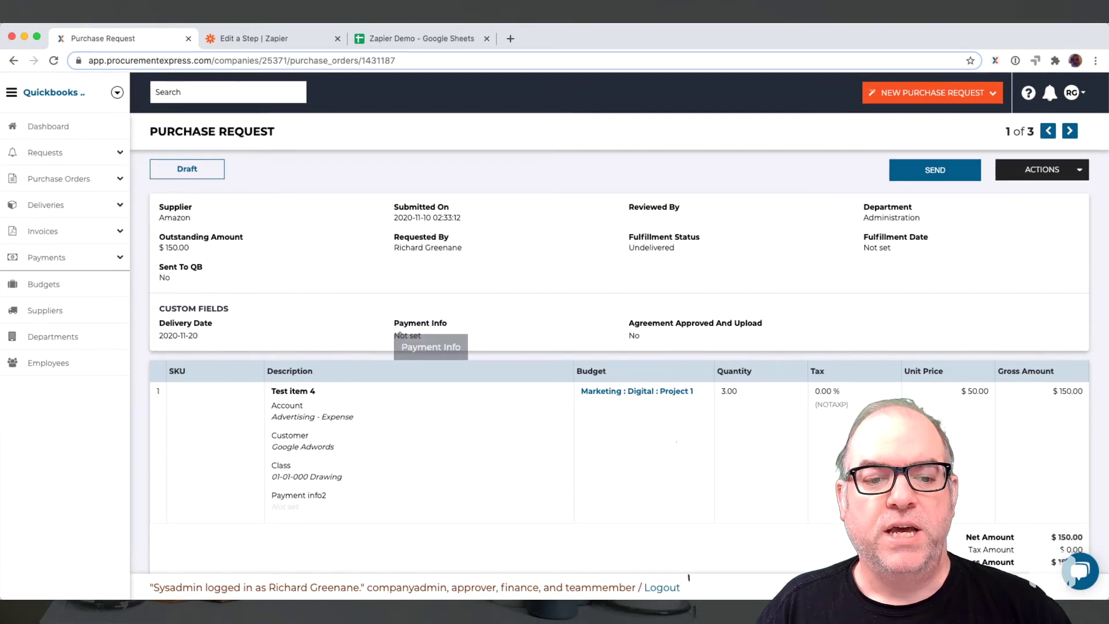
pyautogui.scroll(-2, 430, 341)
pyautogui.scroll(2, 689, 577)
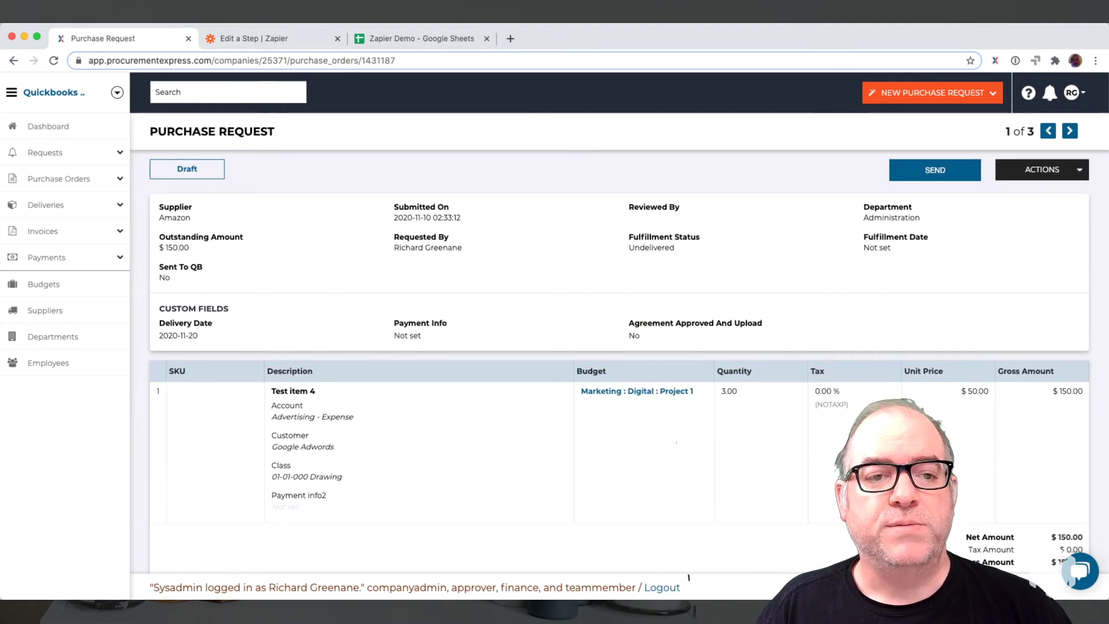
# Switch back to Zapier and turn the zap on.
pyautogui.hotkey('ctrl', 'Tab')
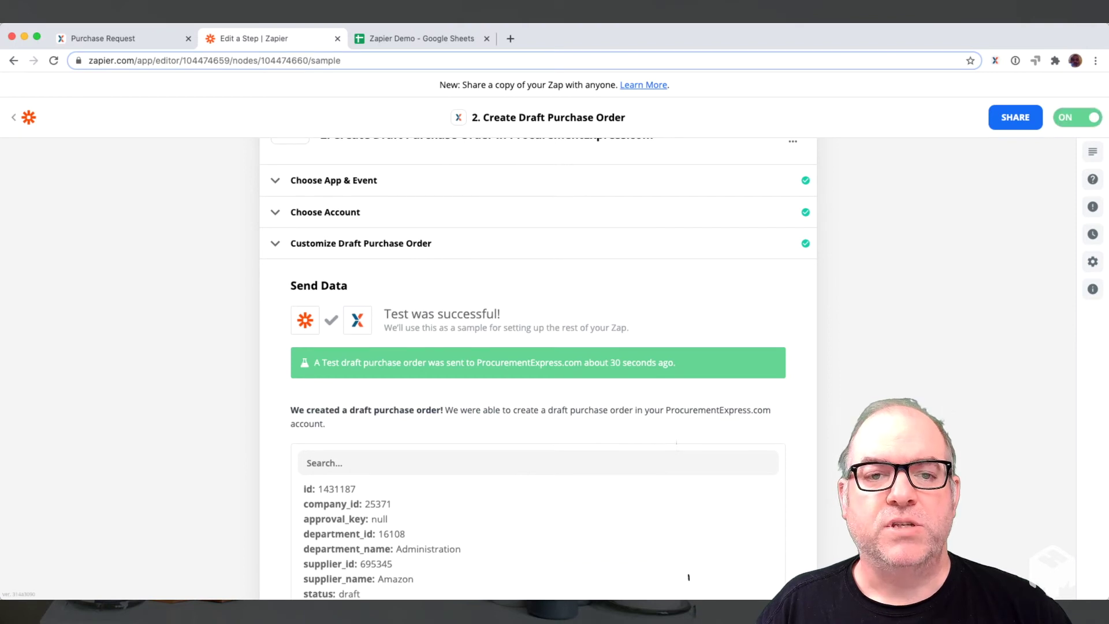
# In the Zapier Demo Google Sheet, start row 3 with supplier Air America and description Test item 5.
pyautogui.hotkey('ctrl', 'Tab')
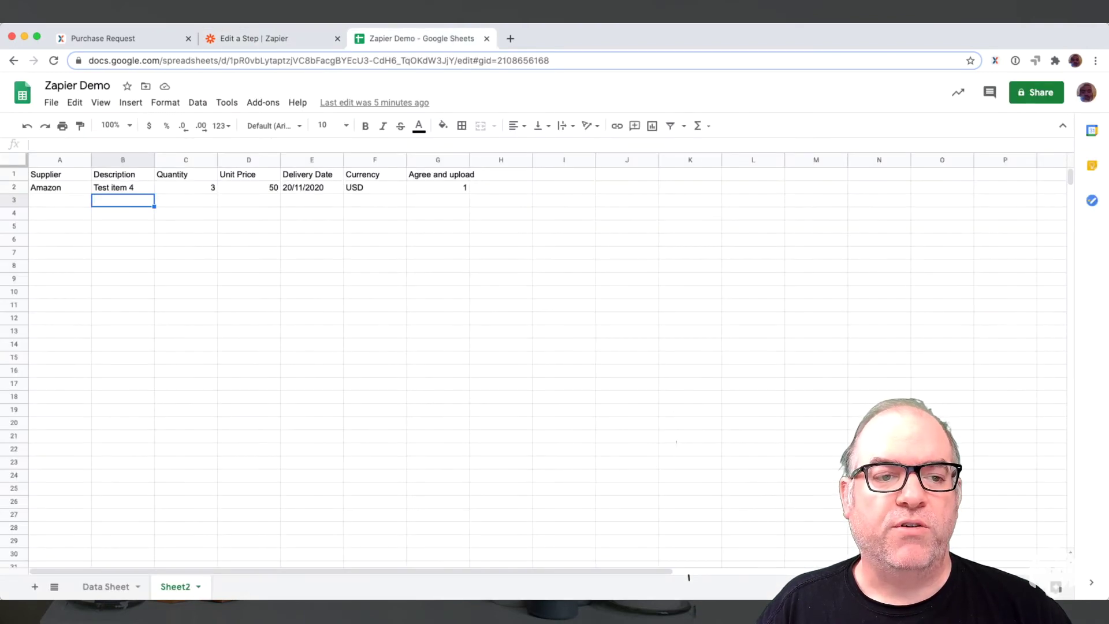
pyautogui.click(59, 200)
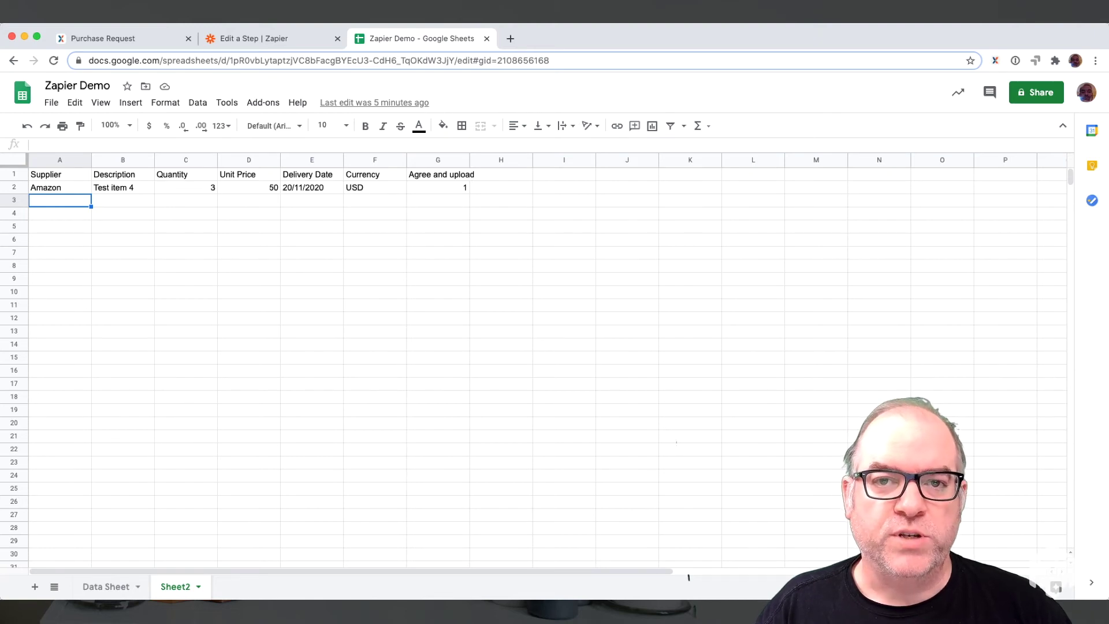
pyautogui.write('Air ')
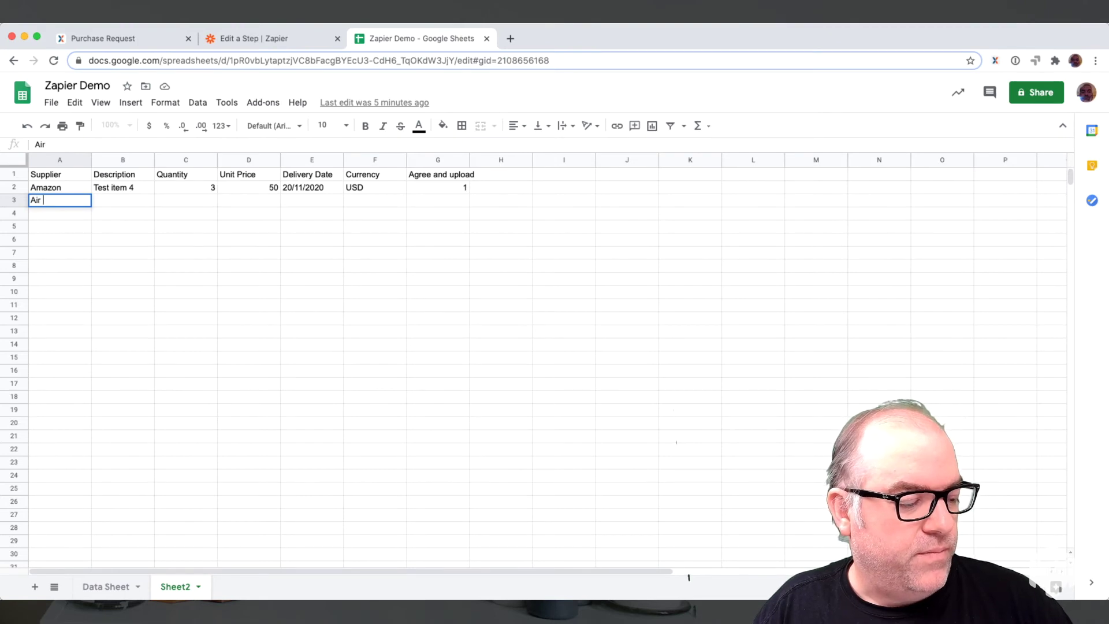
pyautogui.write('A')
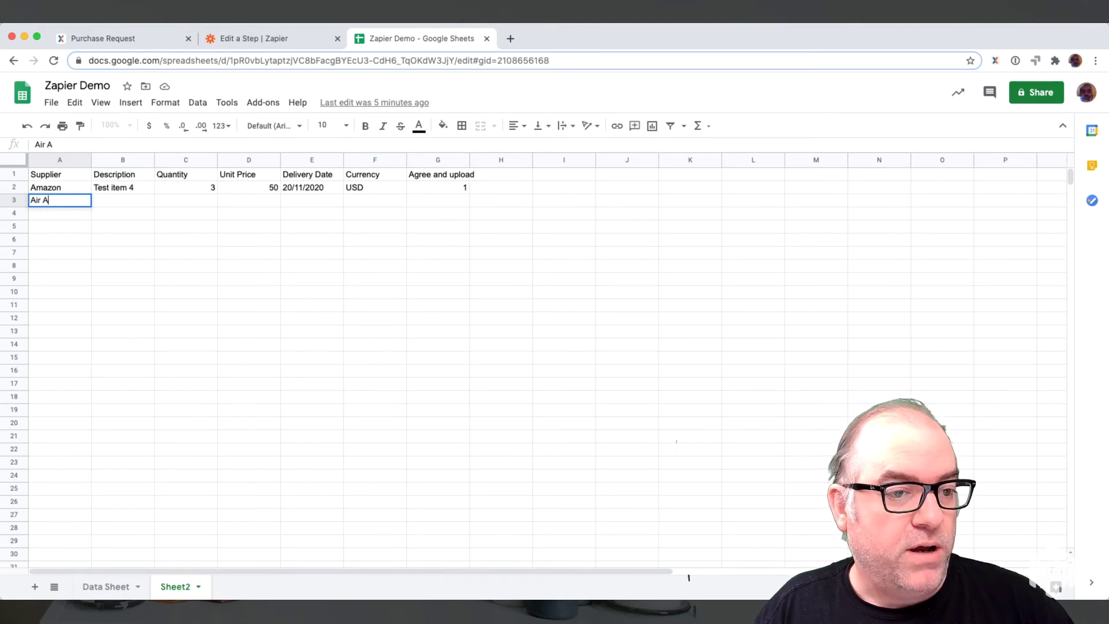
pyautogui.write('merica')
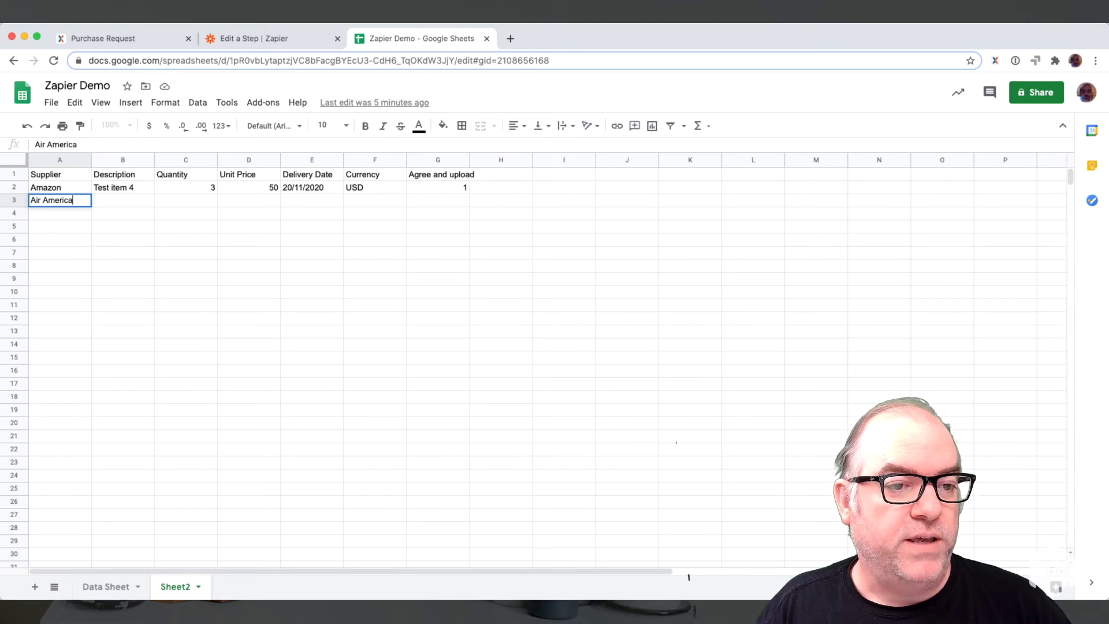
pyautogui.press('Tab')
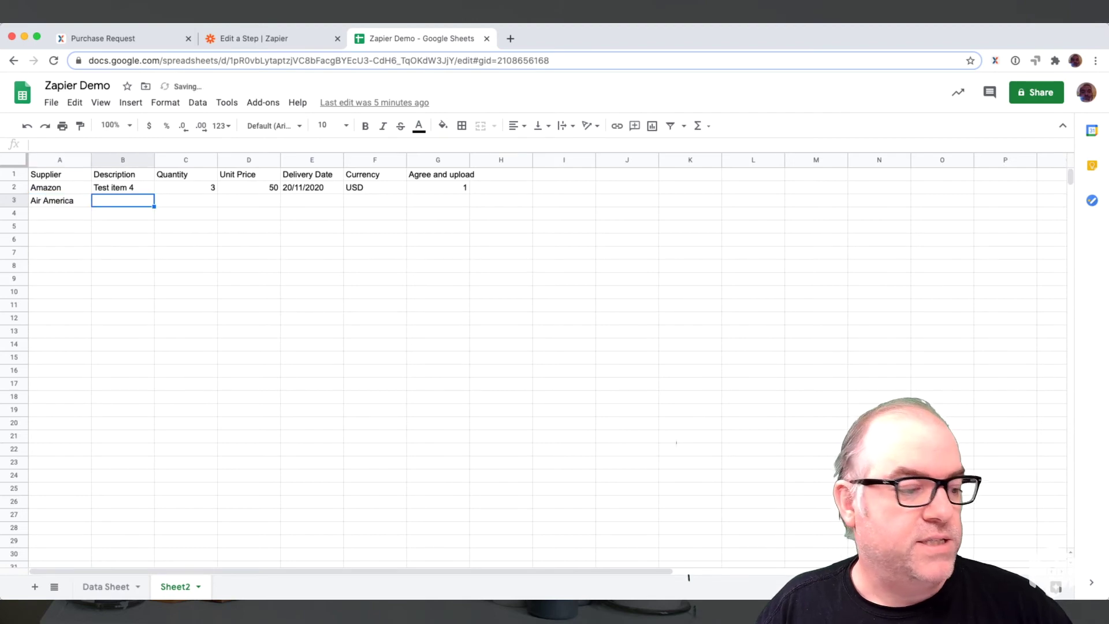
pyautogui.write('Test item ')
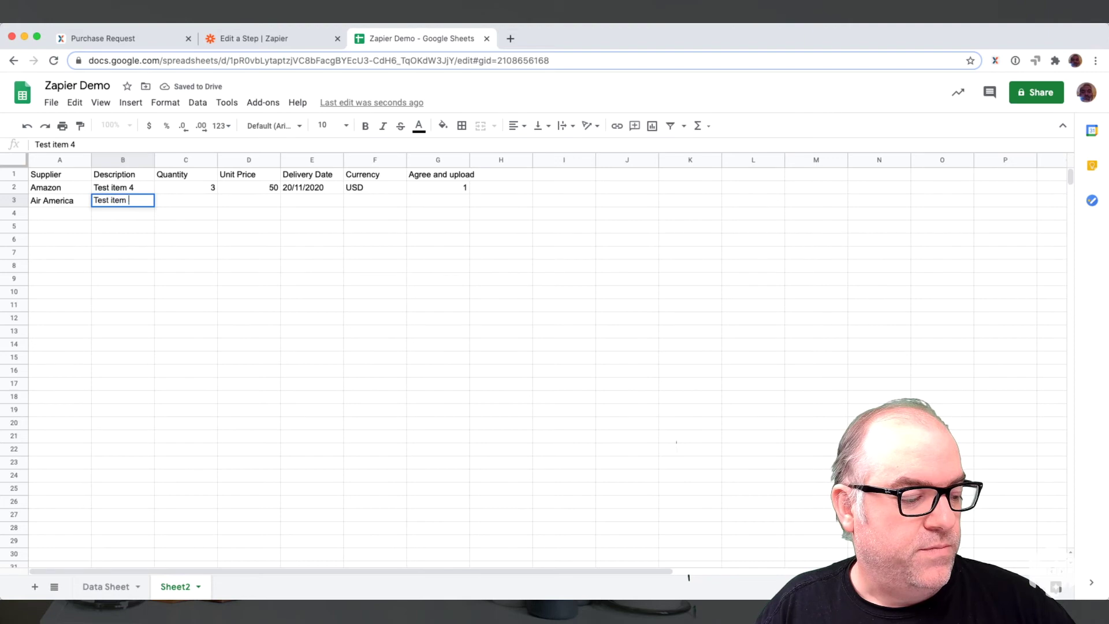
pyautogui.write('5')
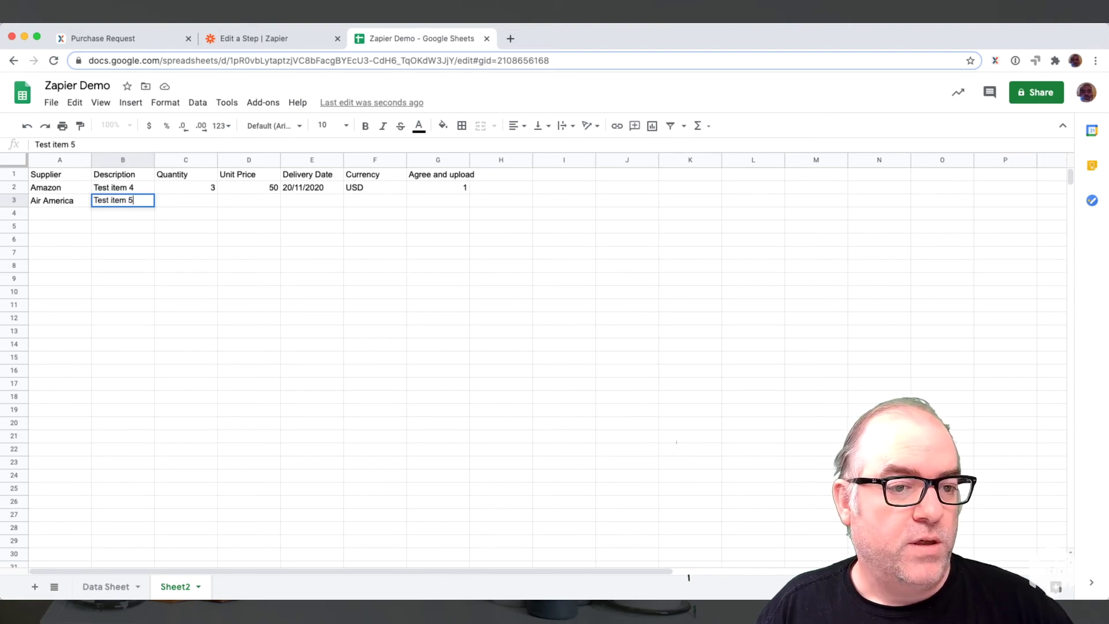
pyautogui.press('Tab')
# Enter quantity 5 and unit price 10 in row 3.
pyautogui.write('5')
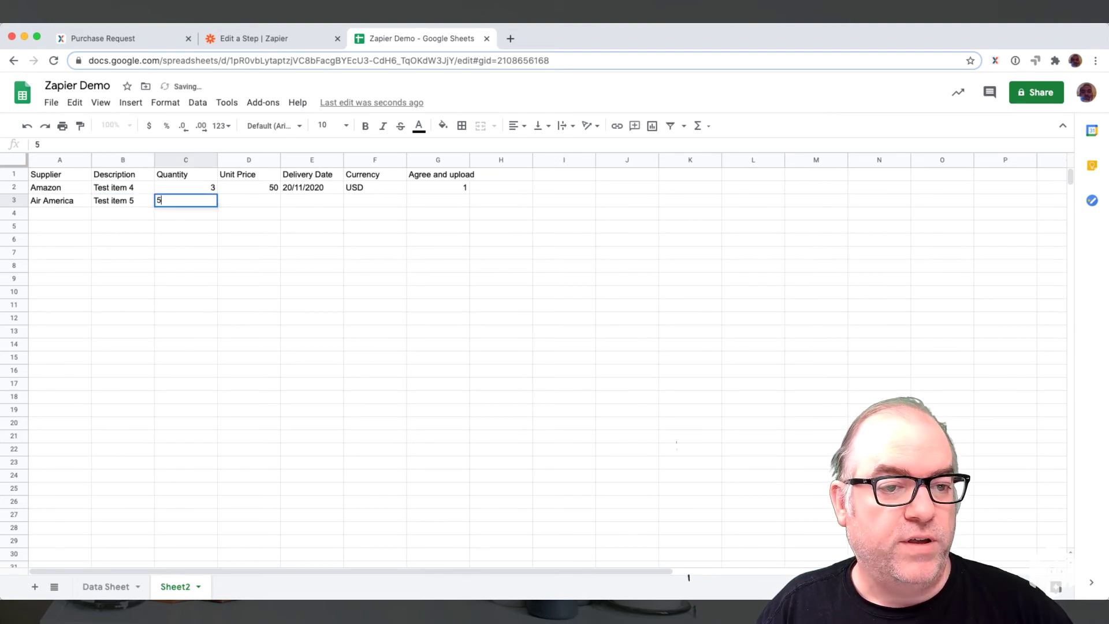
pyautogui.press('Tab')
pyautogui.write('10')
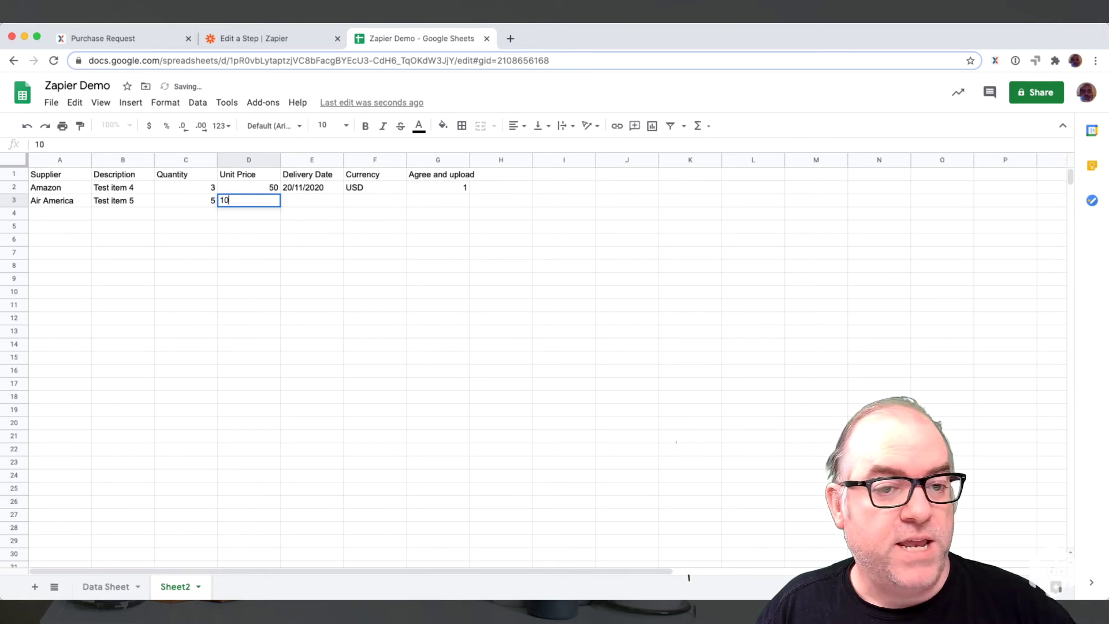
pyautogui.press('Tab')
# Complete row 3 with delivery date 21/11/2020, currency USD and 1 for Agree and upload.
pyautogui.write('21/11')
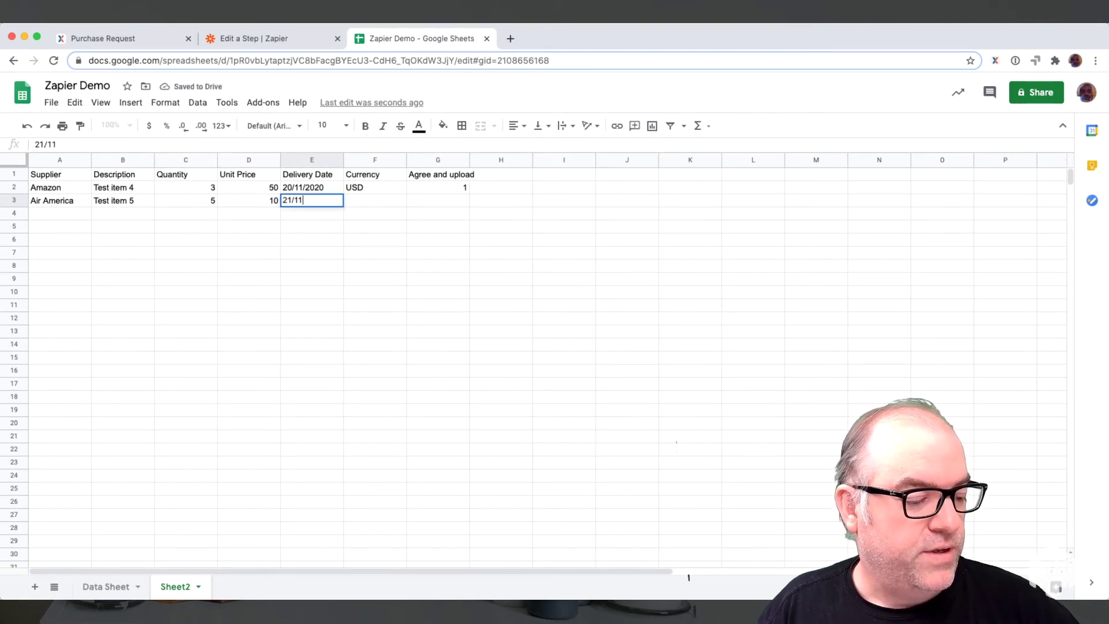
pyautogui.write('/2020')
pyautogui.press('Tab')
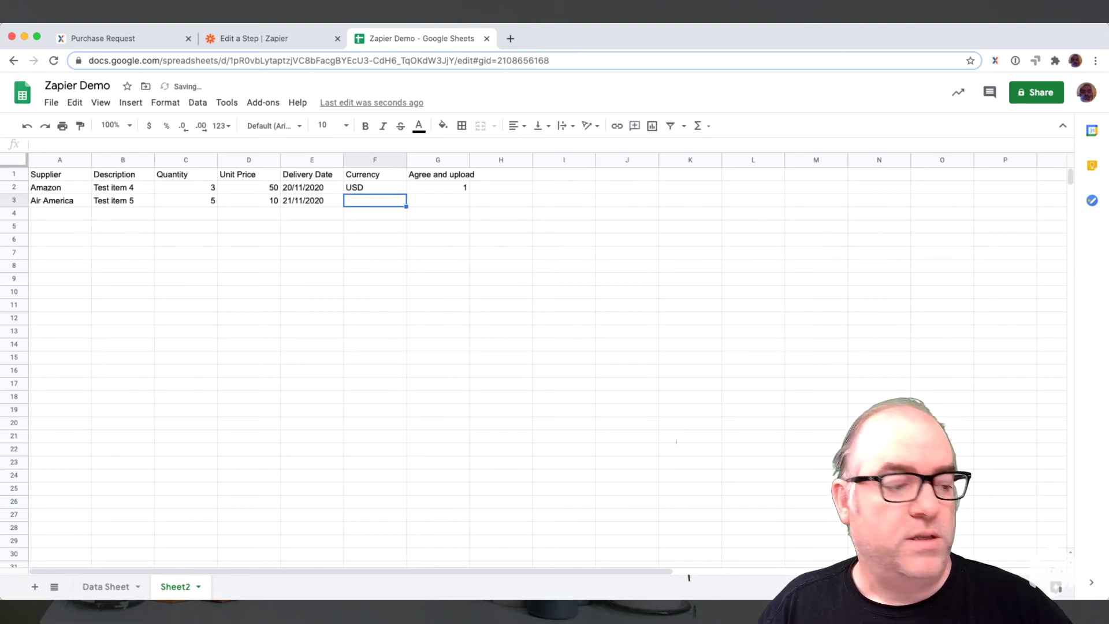
pyautogui.write('USD')
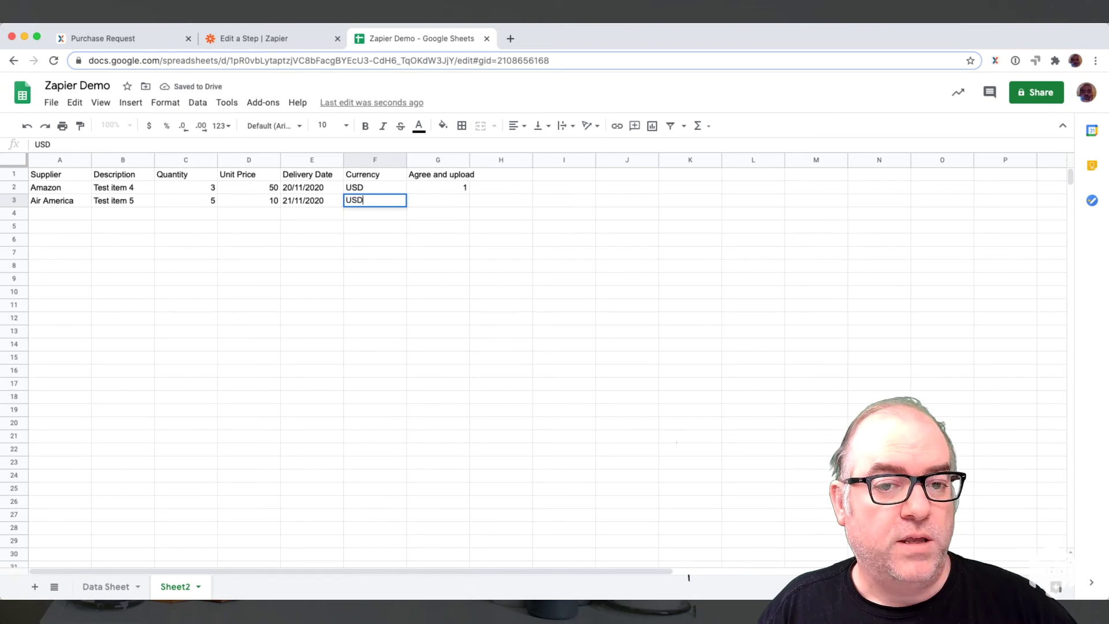
pyautogui.press('Tab')
pyautogui.write('1')
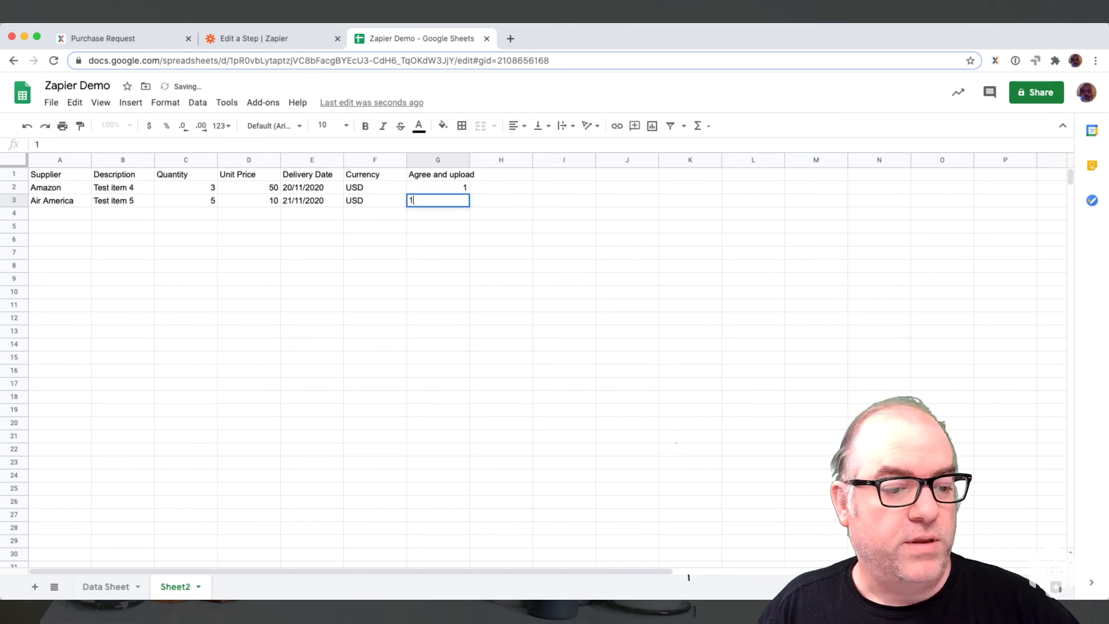
pyautogui.press('Return')
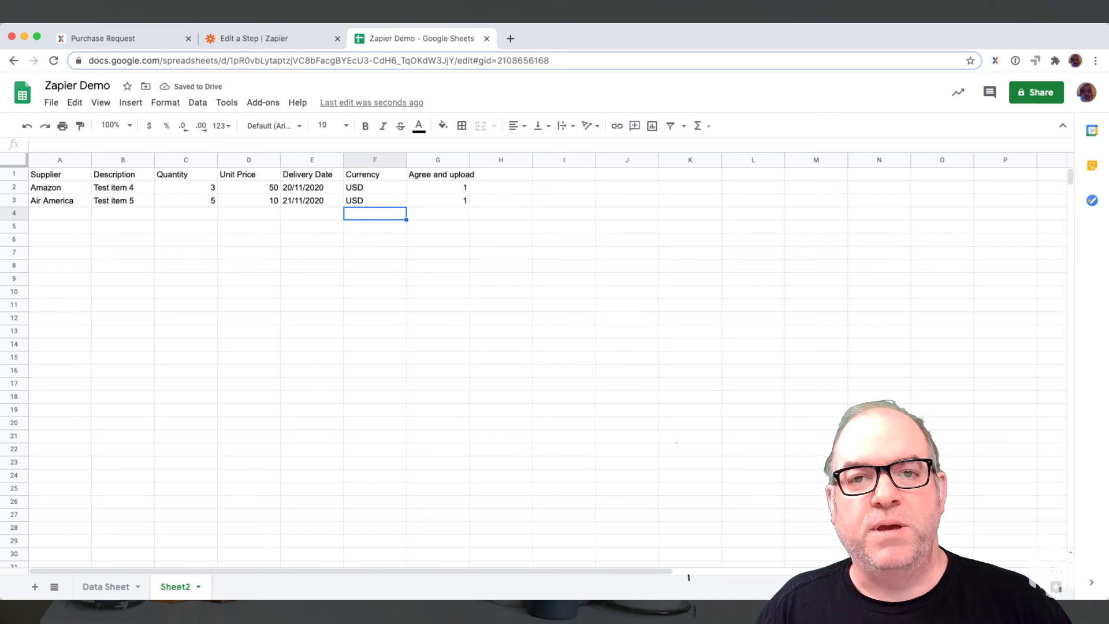
# Switch to ProcurementExpress.com and open the Air America draft request with the USD 50.00 gross amount.
pyautogui.click(121, 39)
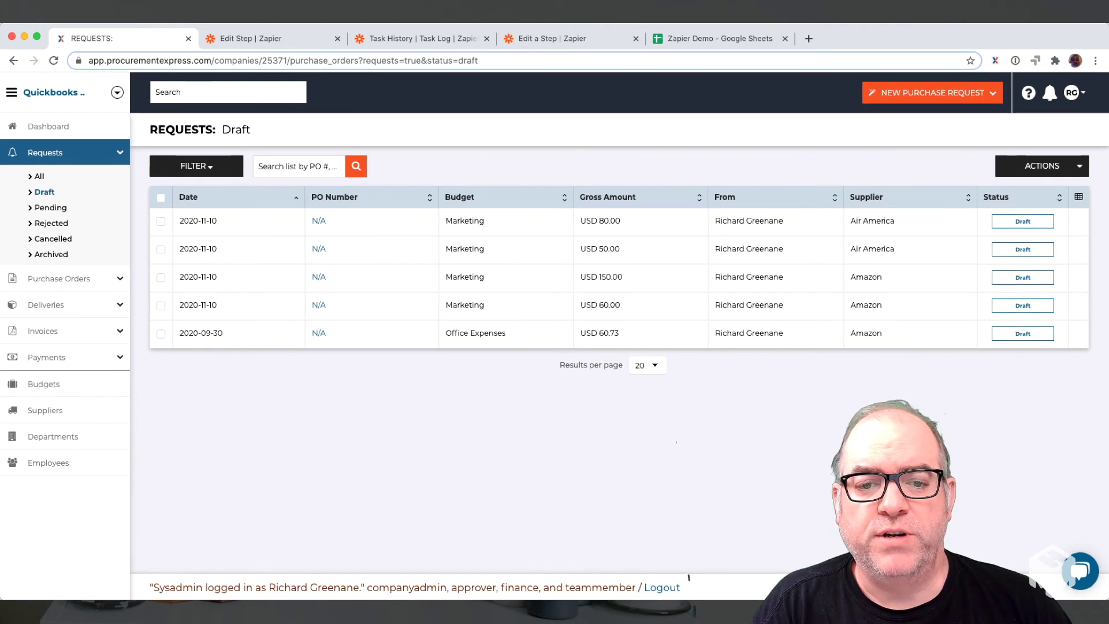
pyautogui.click(318, 249)
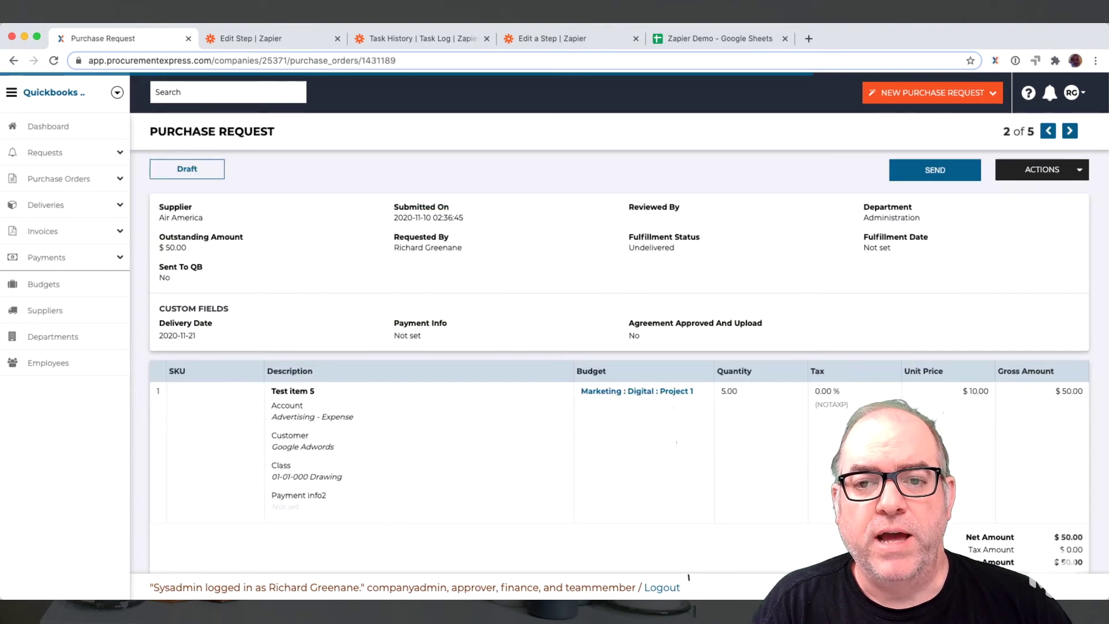